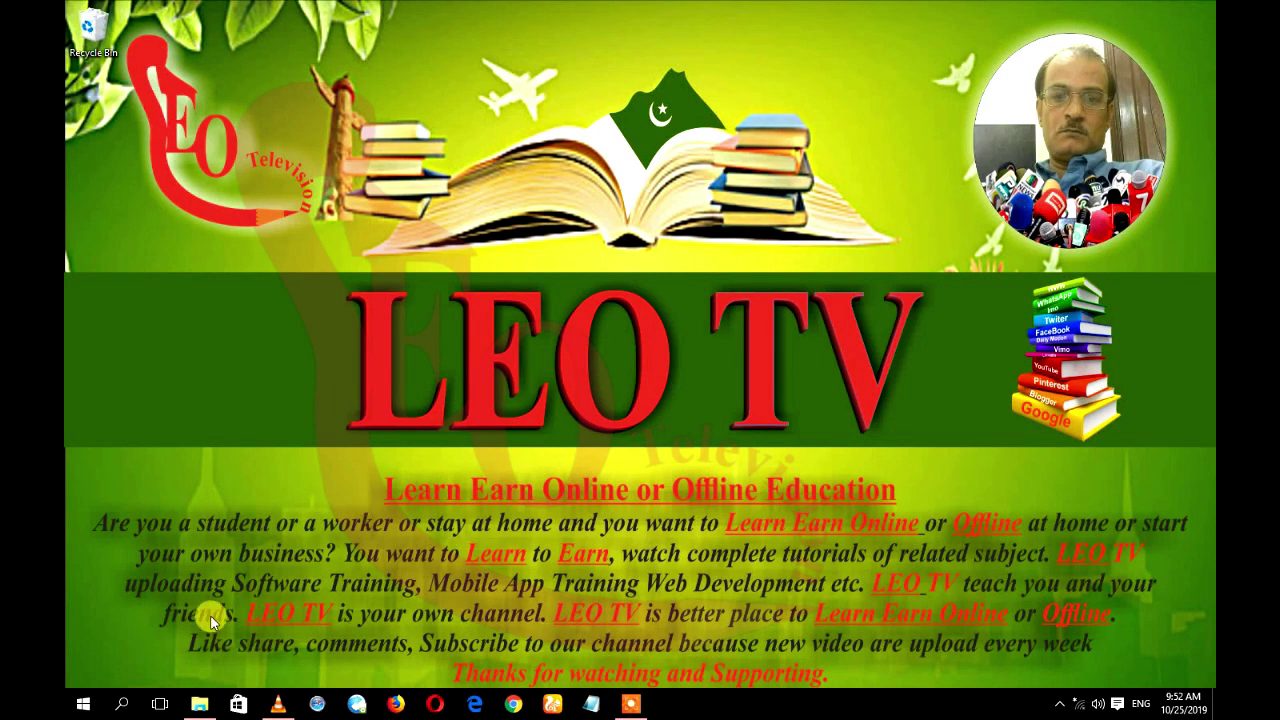
# Launch Adobe Photoshop CS6 from the Windows 10 Start menu.
pyautogui.click(83, 704)
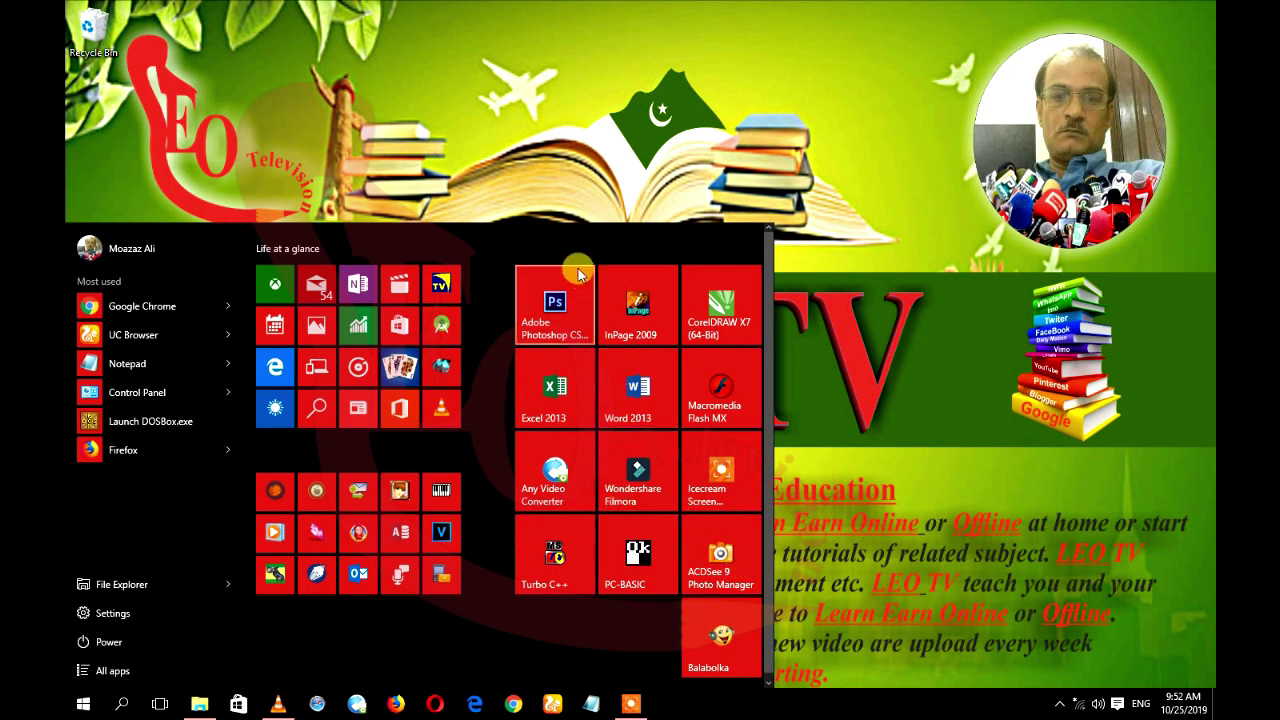
pyautogui.click(570, 297)
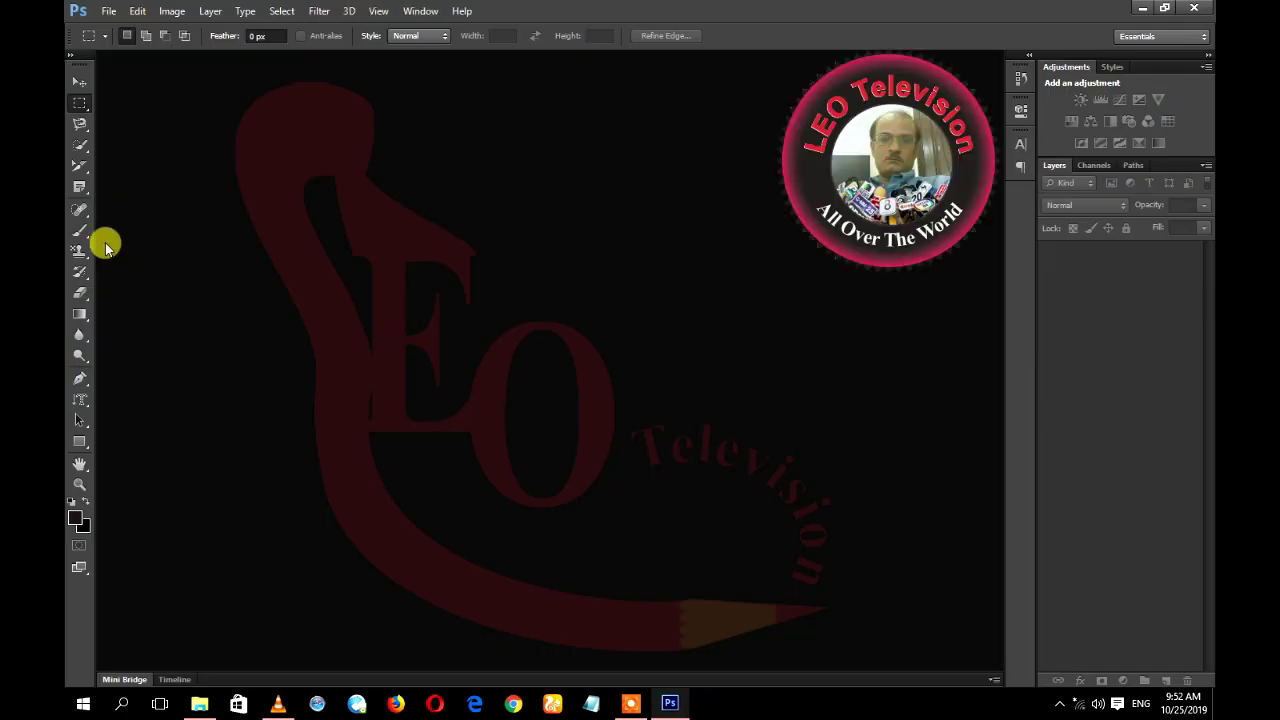
# Open School-Bag-PNG-Image.png from the Bags folder.
pyautogui.click(111, 12)
pyautogui.moveTo(138, 120)
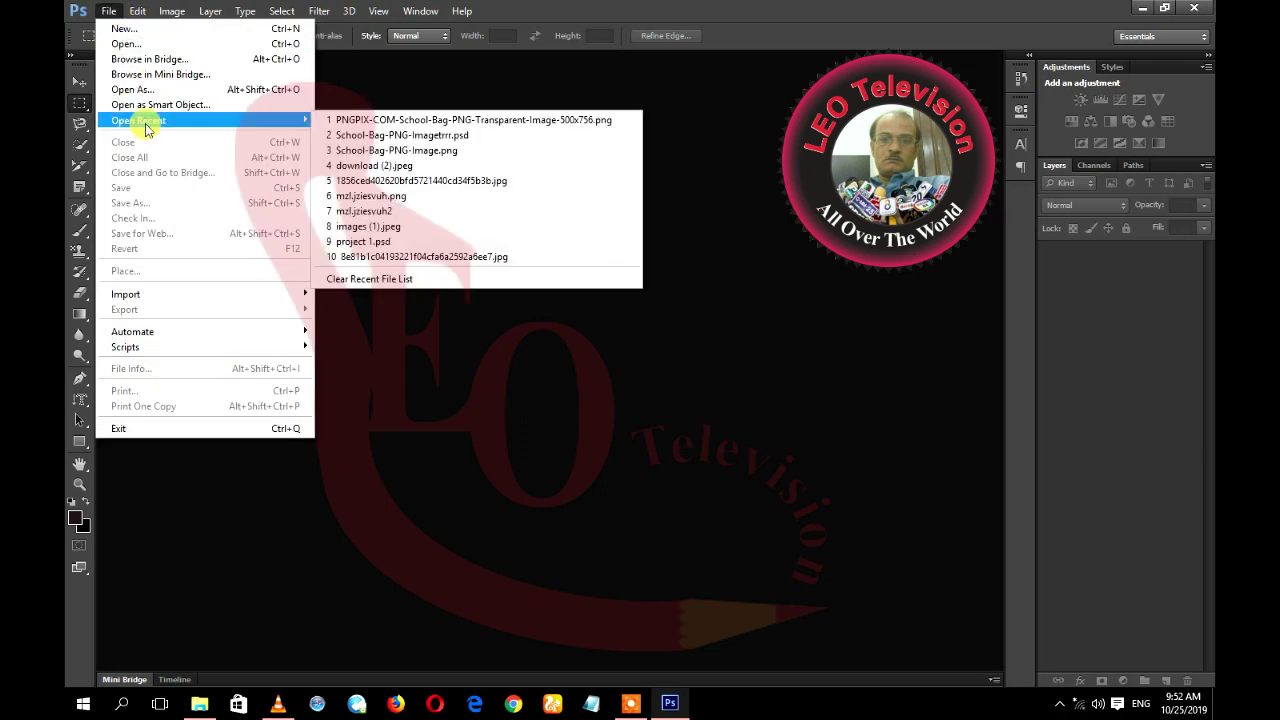
pyautogui.click(160, 44)
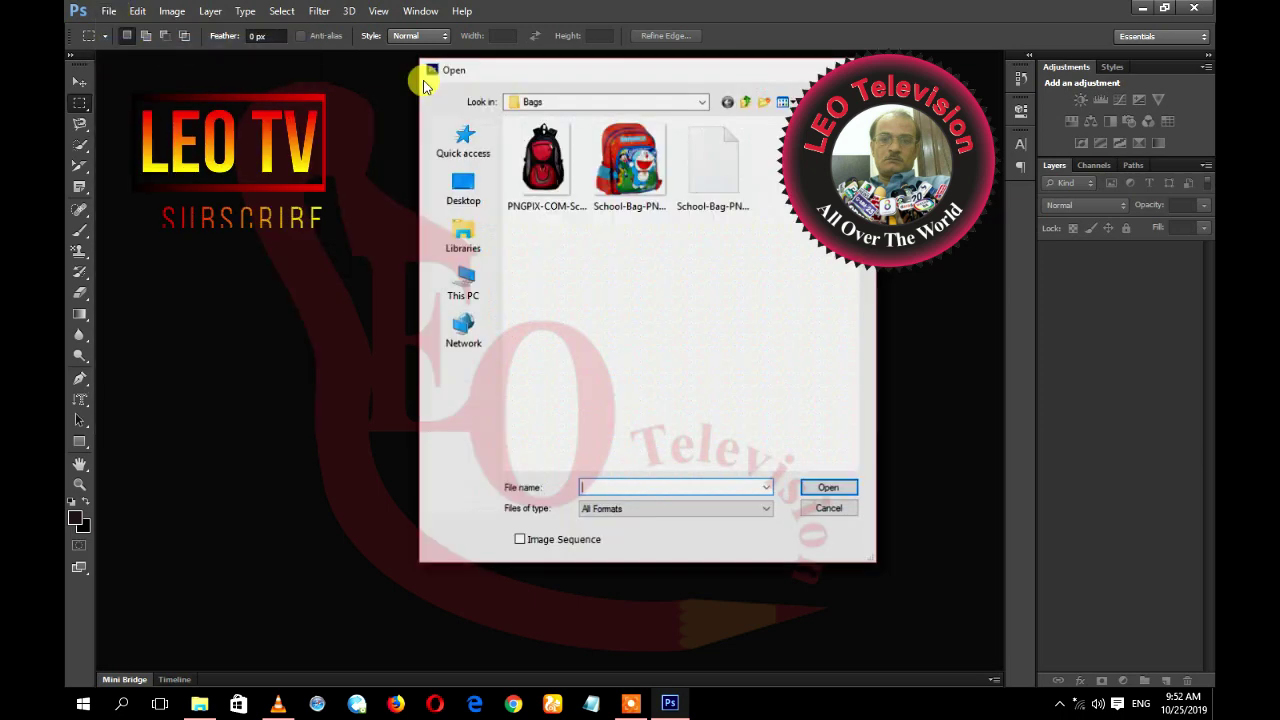
pyautogui.doubleClick(645, 163)
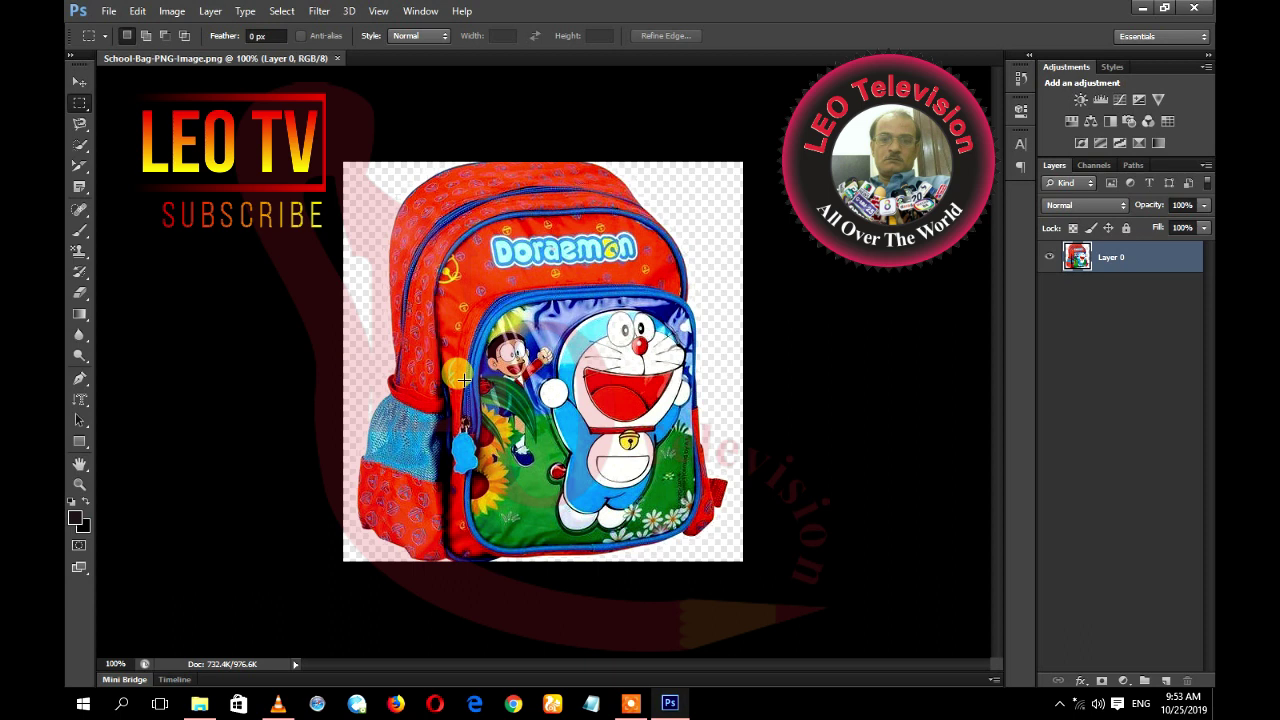
# Zoom the bag to 200% and switch to the Quick Selection Tool.
pyautogui.press('z')
pyautogui.click(499, 351)
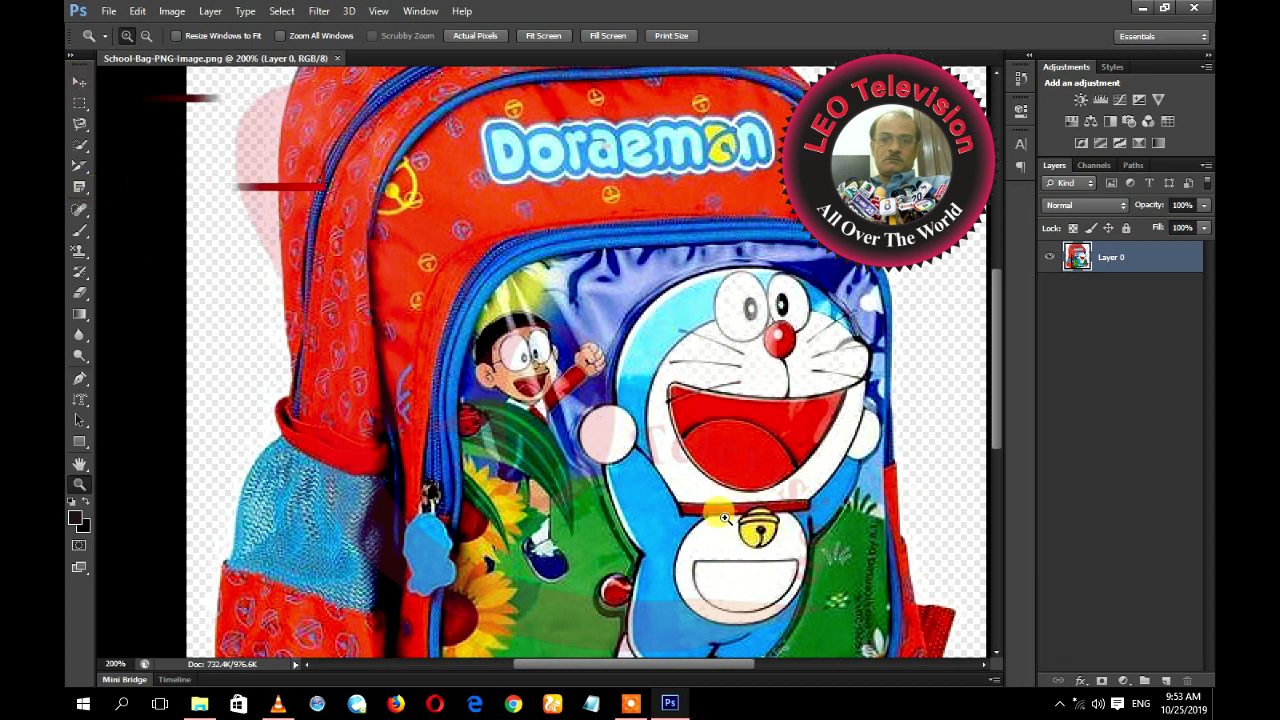
pyautogui.click(82, 123)
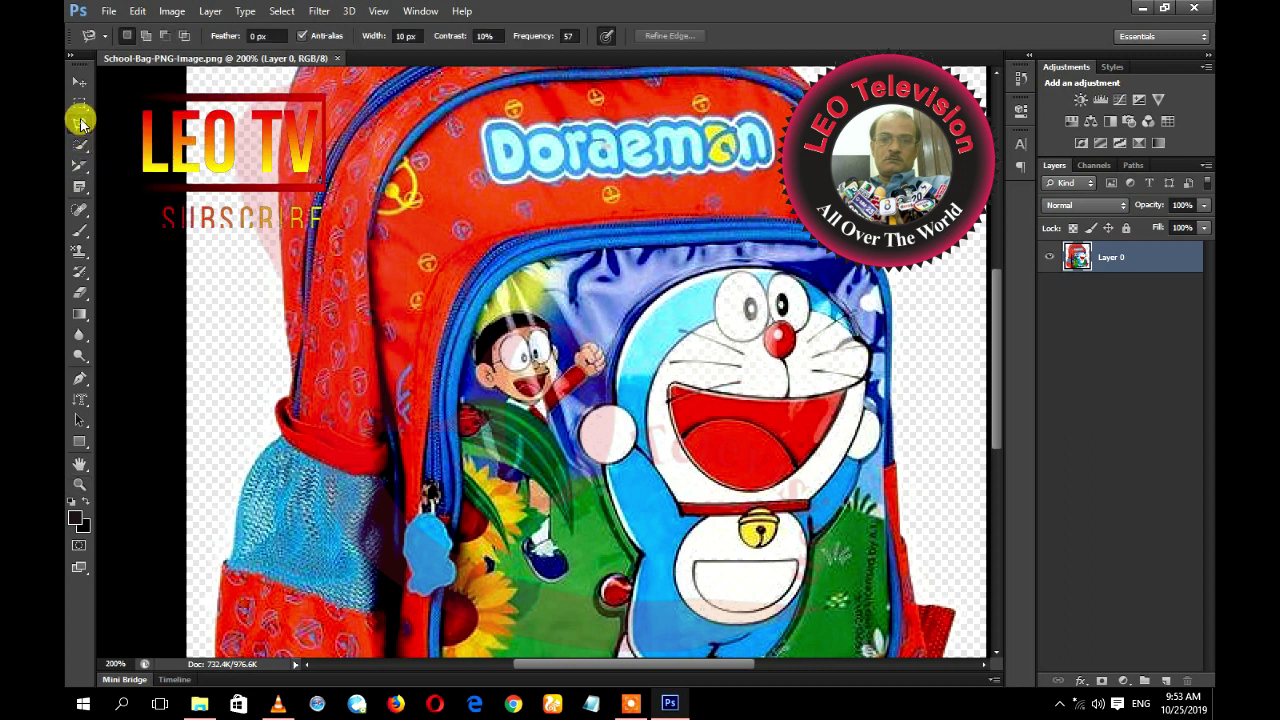
pyautogui.rightClick(82, 123)
pyautogui.click(80, 130)
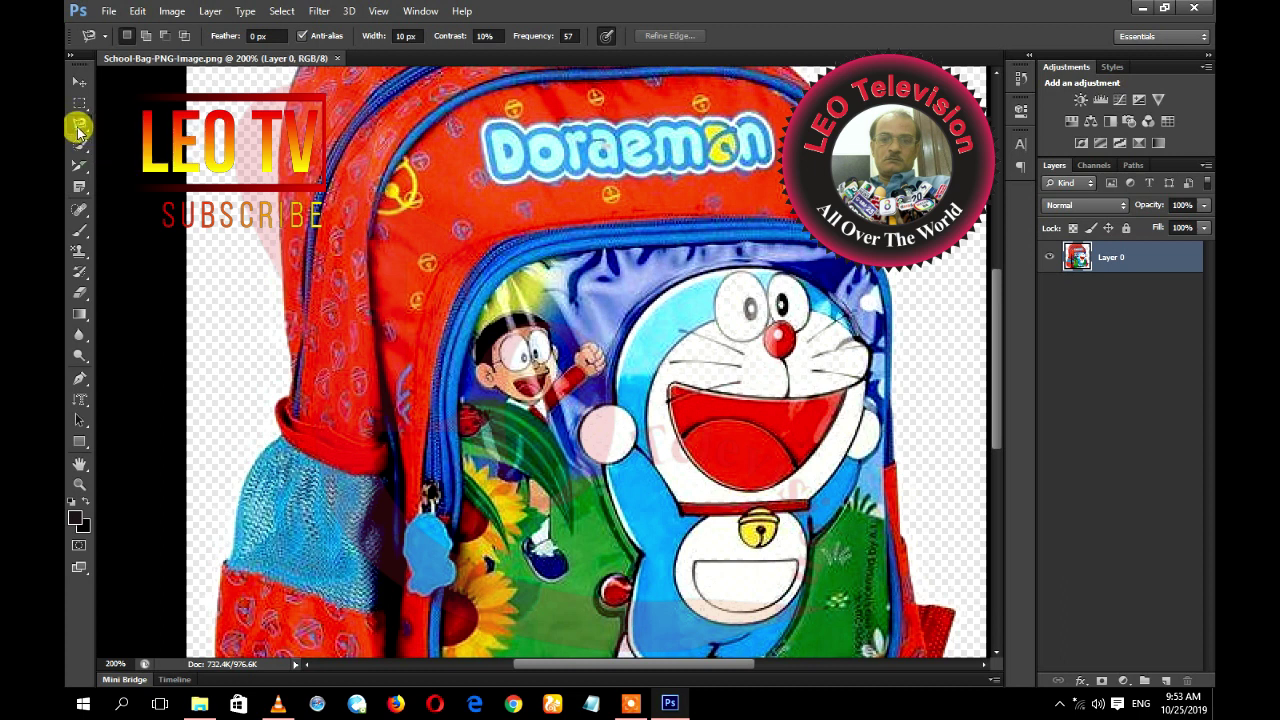
pyautogui.click(80, 148)
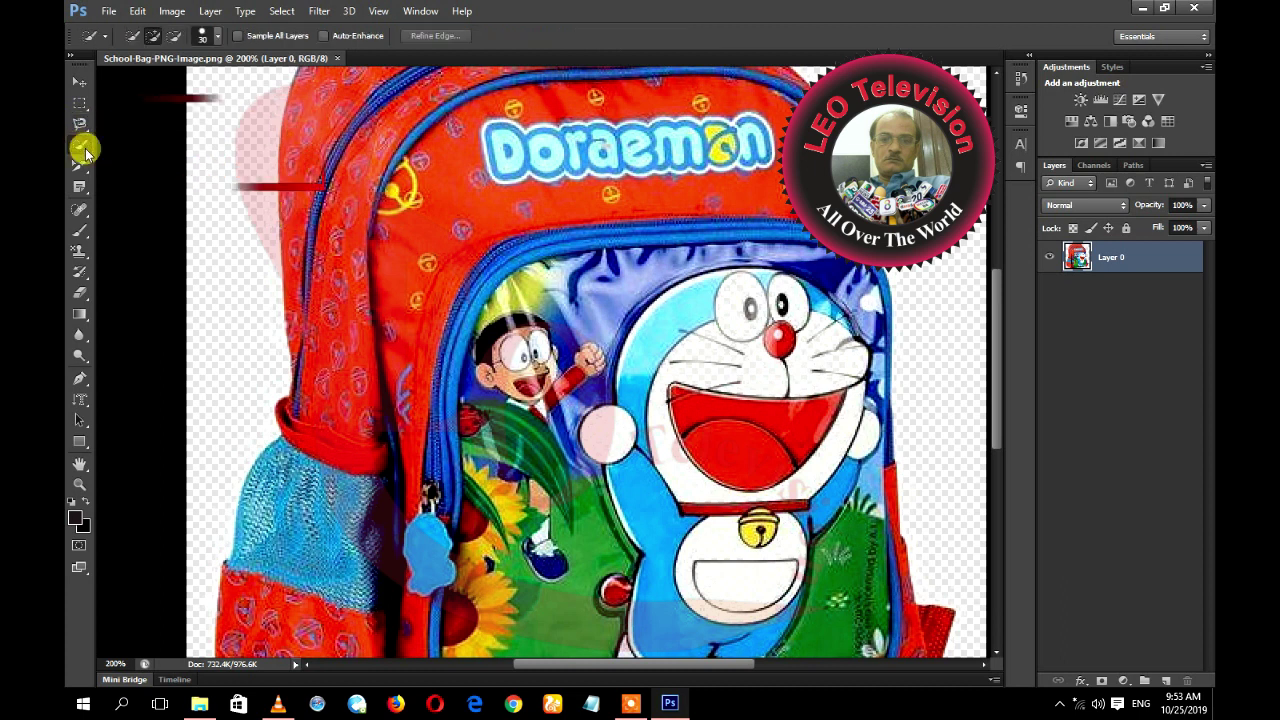
pyautogui.rightClick(86, 150)
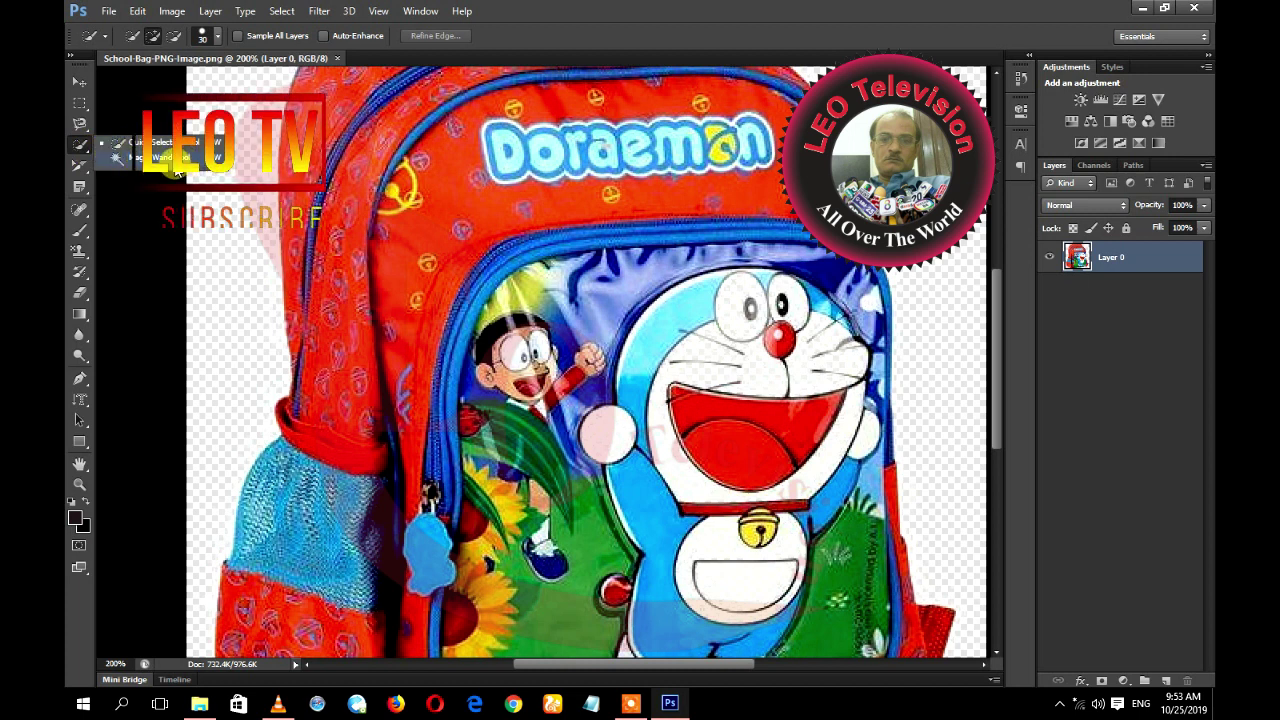
pyautogui.click(132, 145)
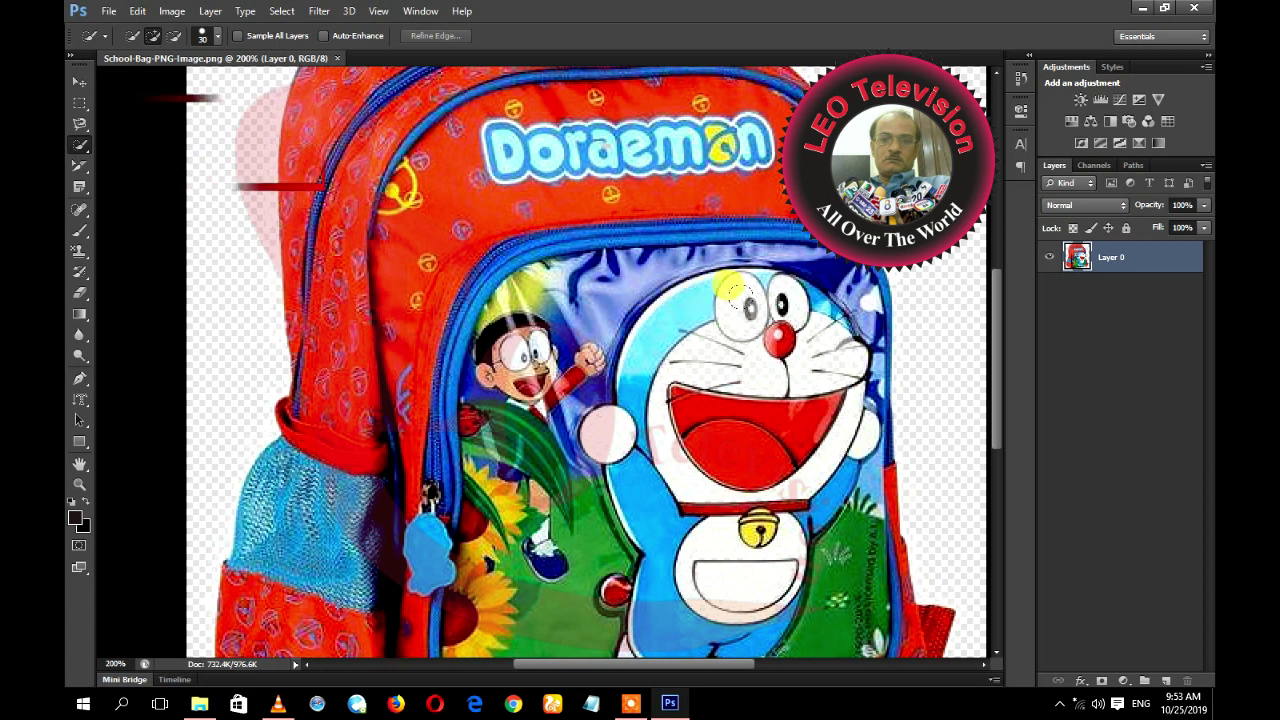
# Test a selection on Doraemon's head, deselect, then select the strip under the logo.
pyautogui.click(740, 295)
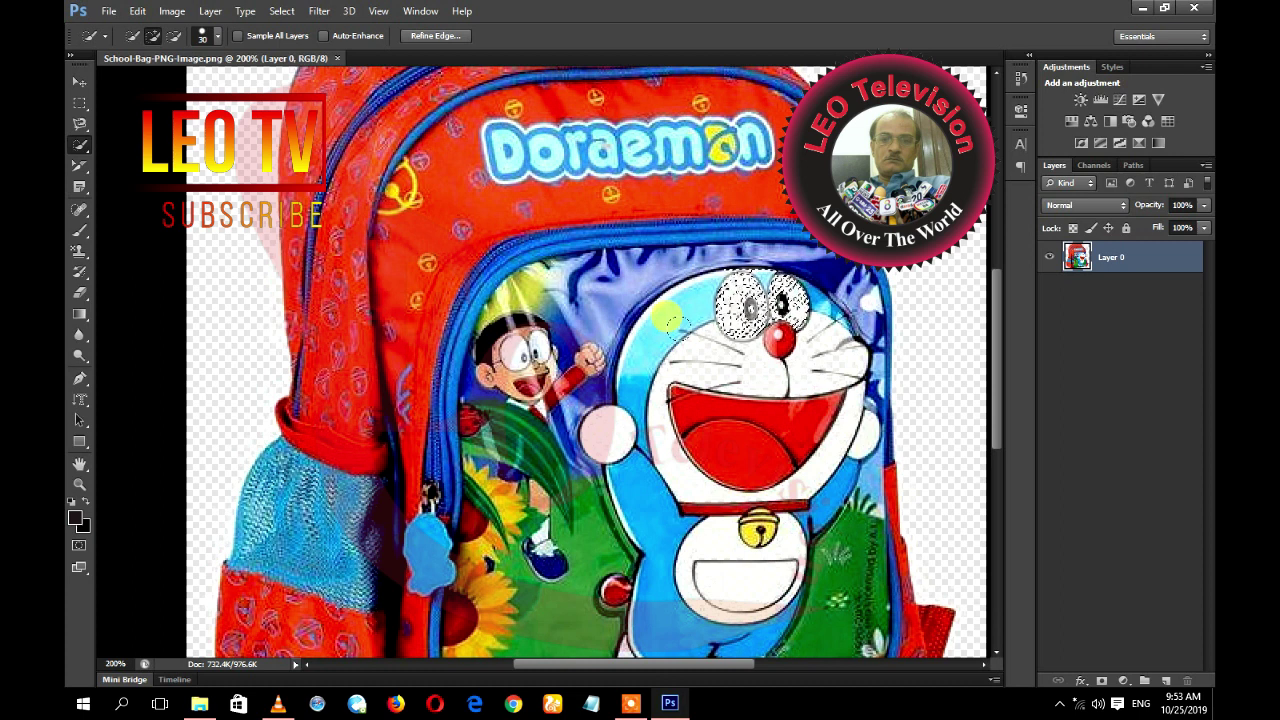
pyautogui.moveTo(666, 318); pyautogui.dragTo(648, 324)
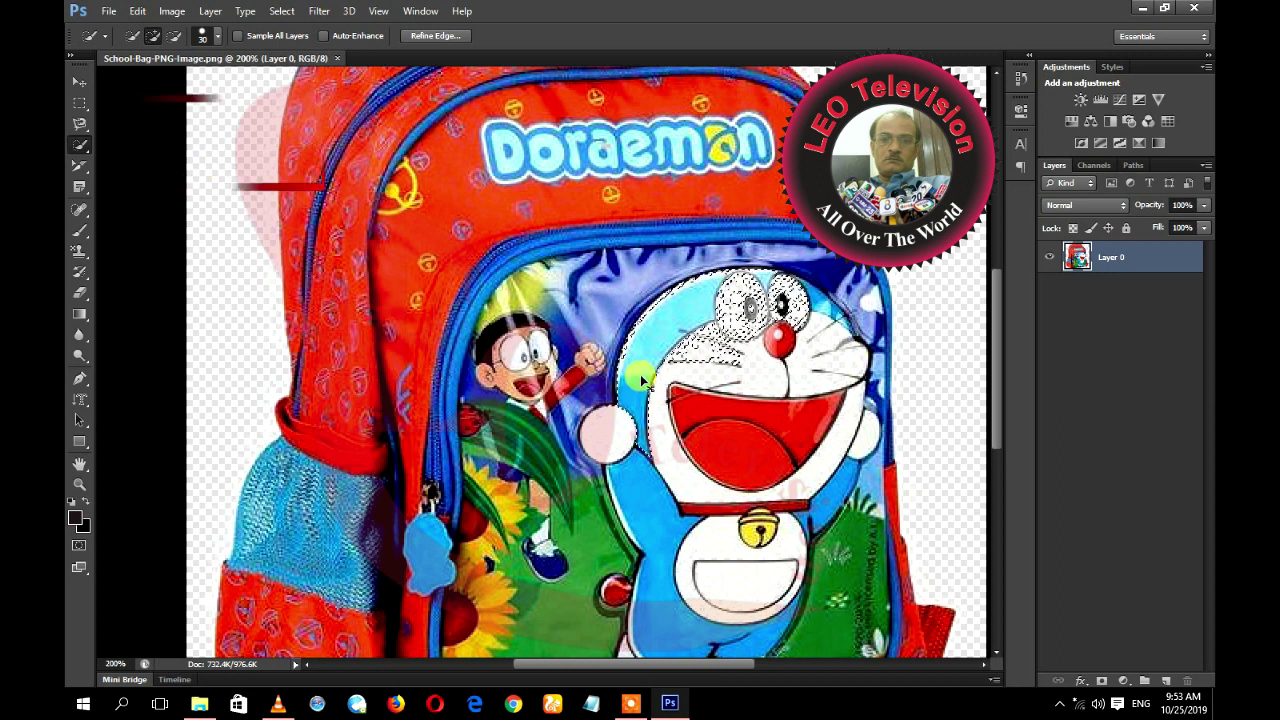
pyautogui.hotkey('ctrl', 'd')
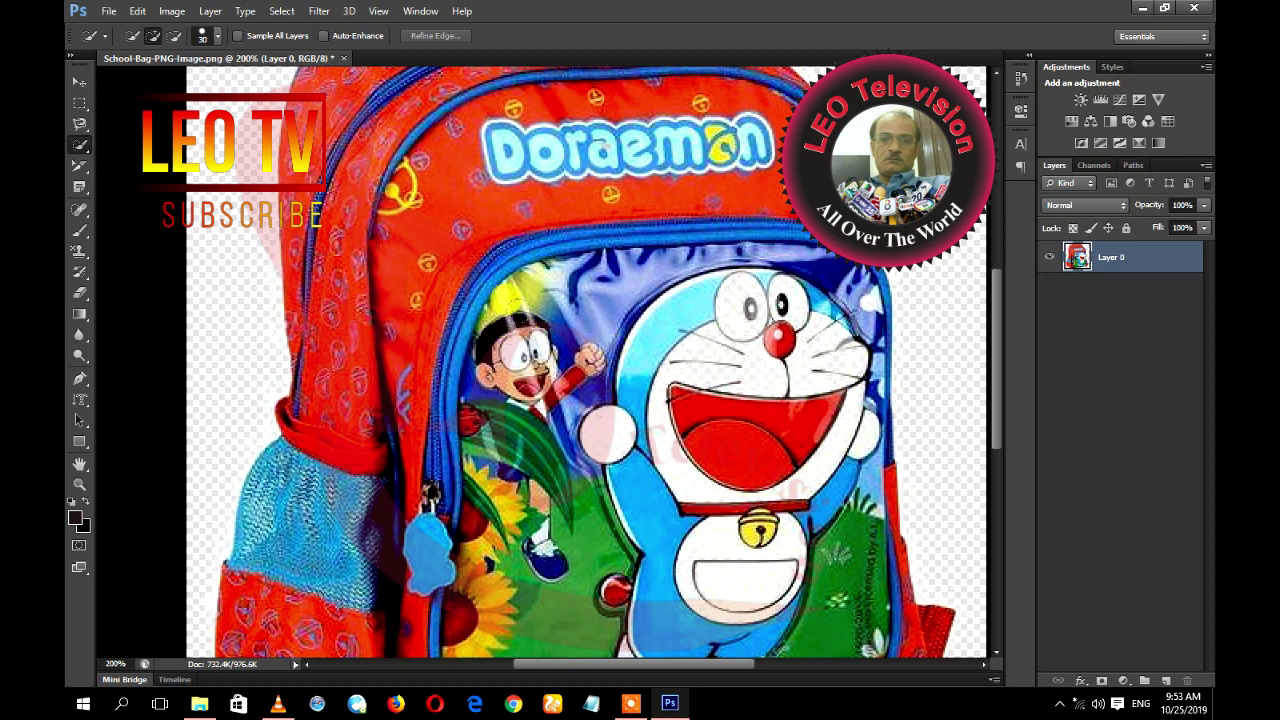
pyautogui.moveTo(531, 189); pyautogui.dragTo(686, 191)
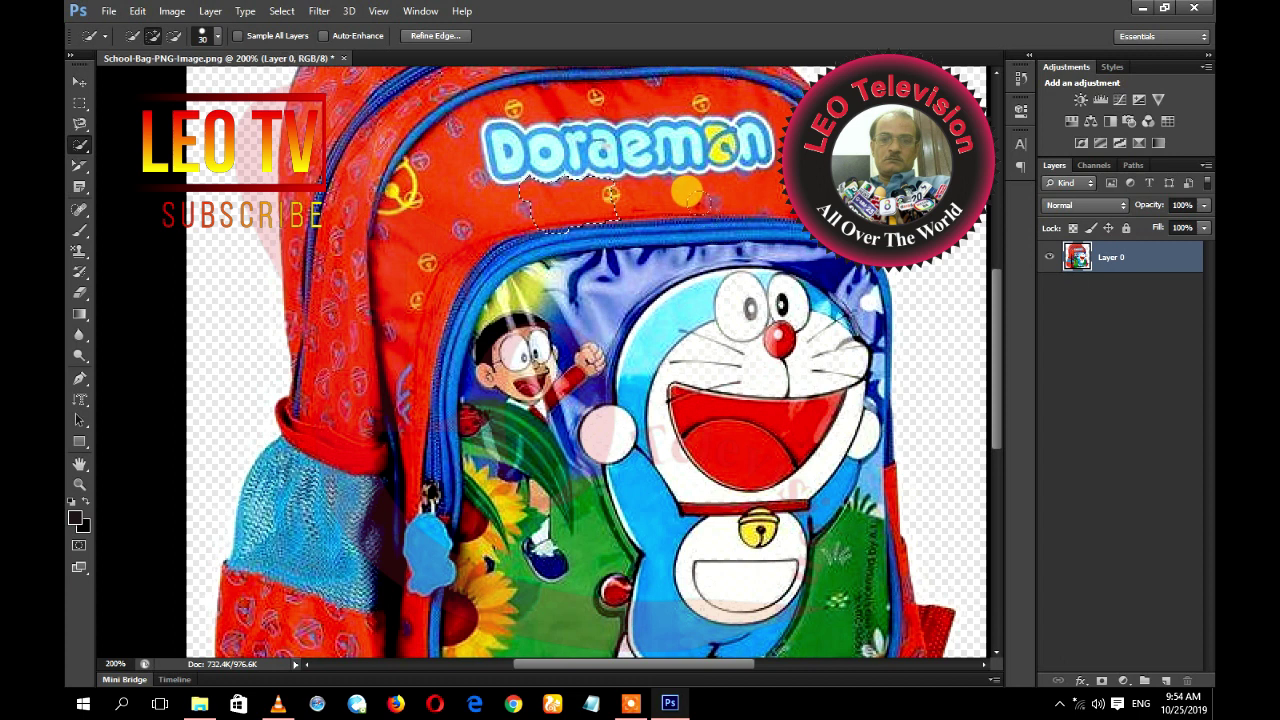
pyautogui.moveTo(720, 200); pyautogui.dragTo(770, 190)
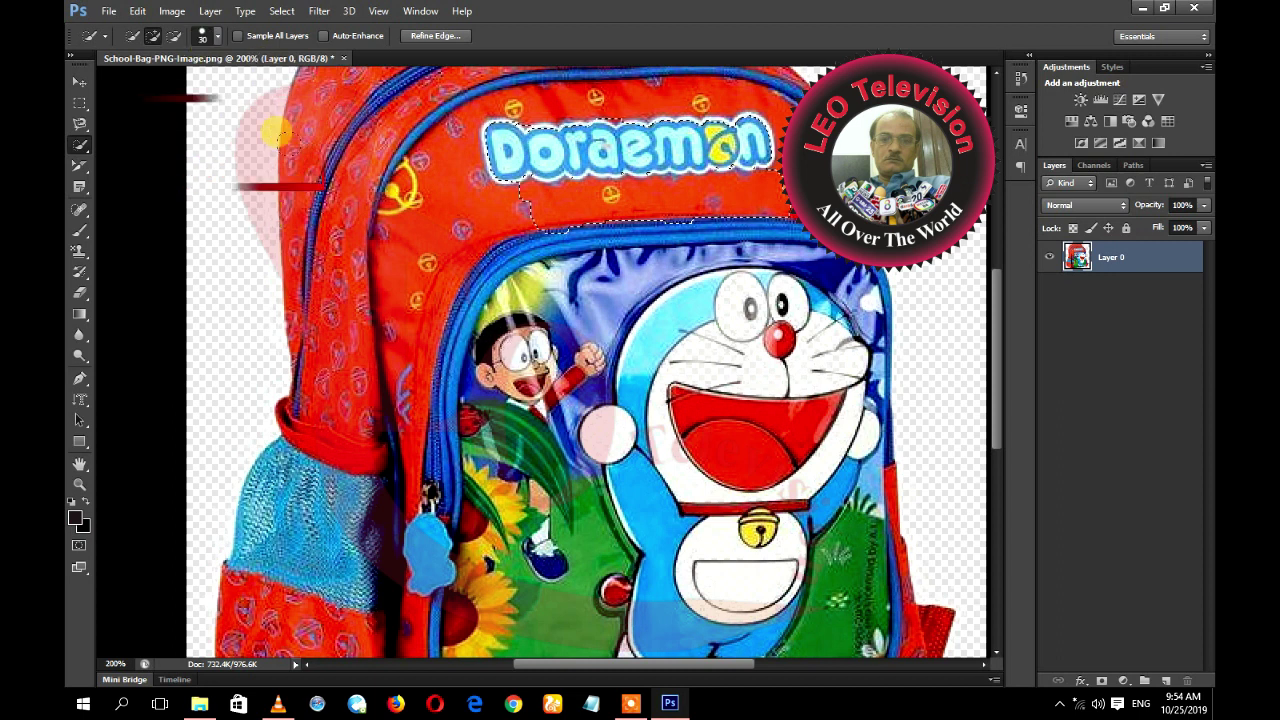
# Enlarge the brush to 5000 px, clear the selection, then shrink the brush back down.
pyautogui.click(215, 40)
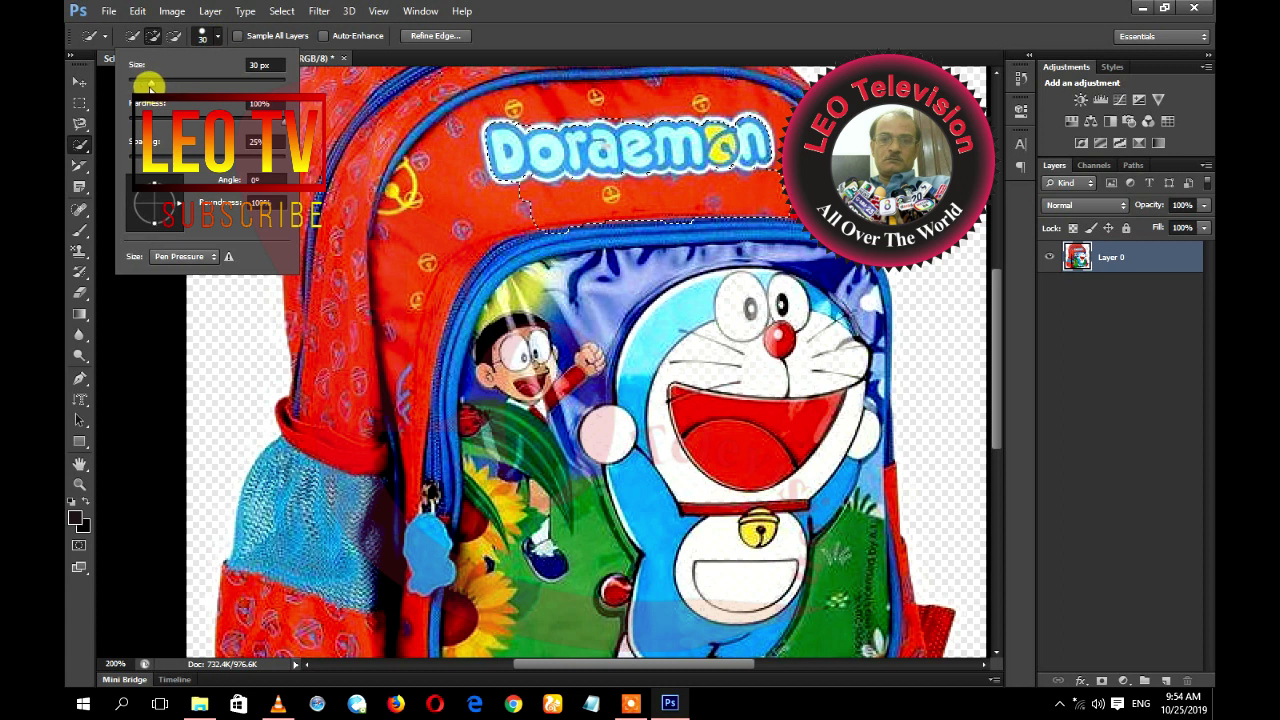
pyautogui.moveTo(150, 87); pyautogui.dragTo(285, 87)
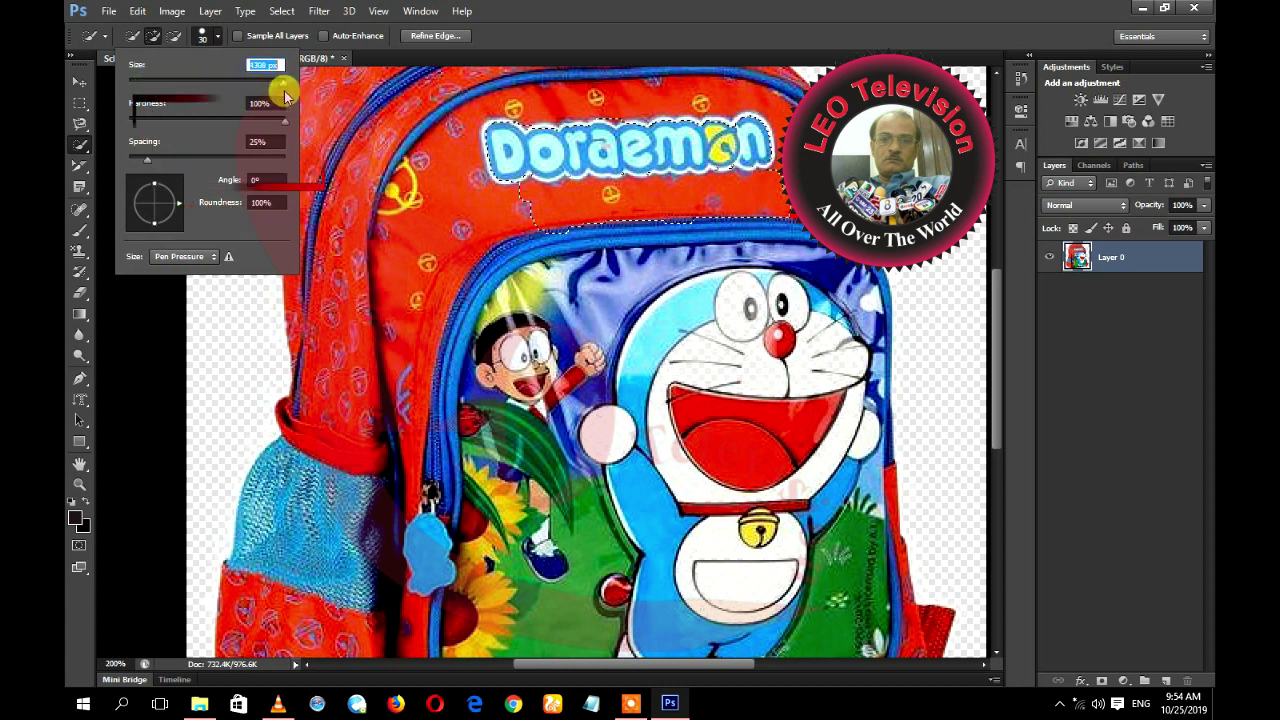
pyautogui.click(625, 291)
pyautogui.hotkey('ctrl', 'd')
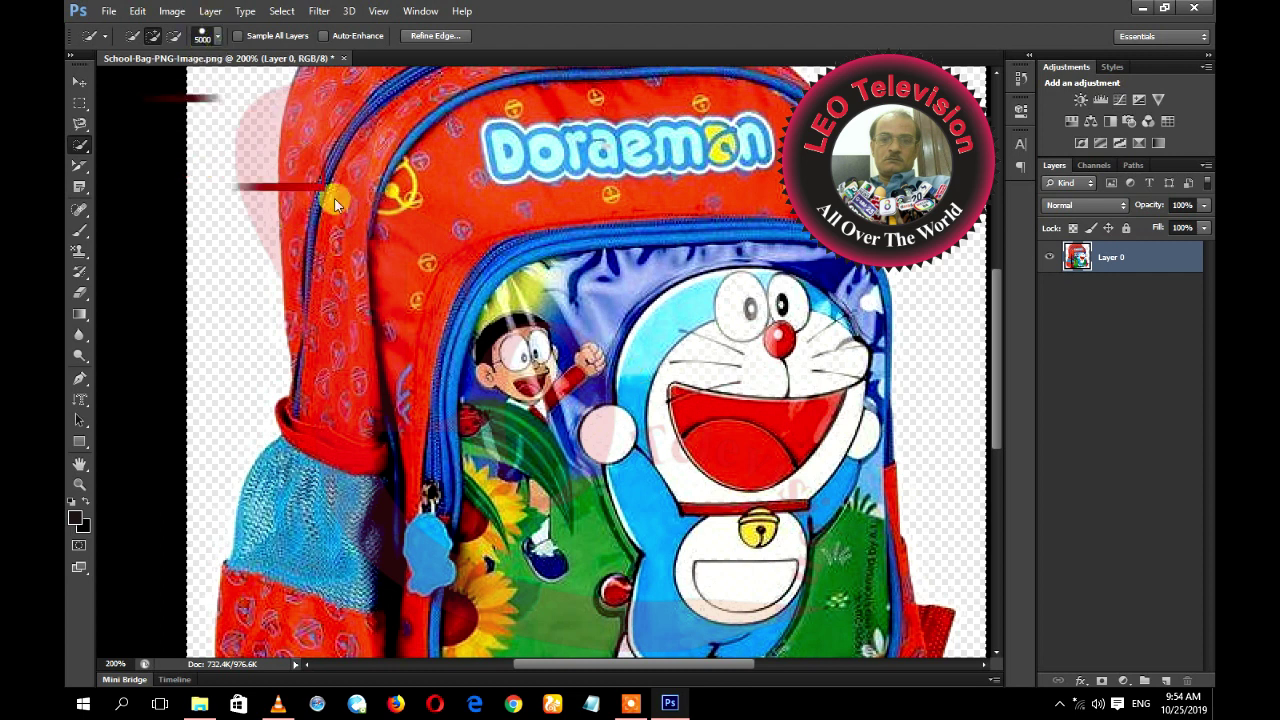
pyautogui.click(218, 38)
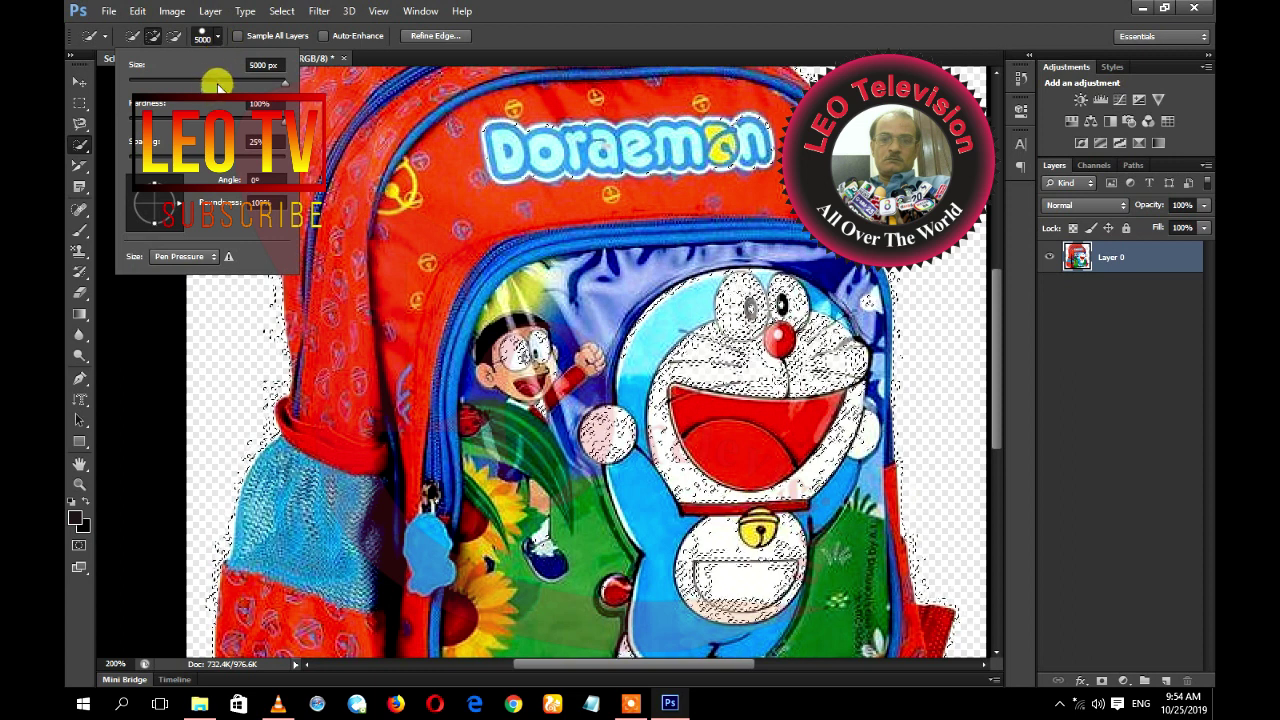
pyautogui.moveTo(206, 78); pyautogui.dragTo(180, 81)
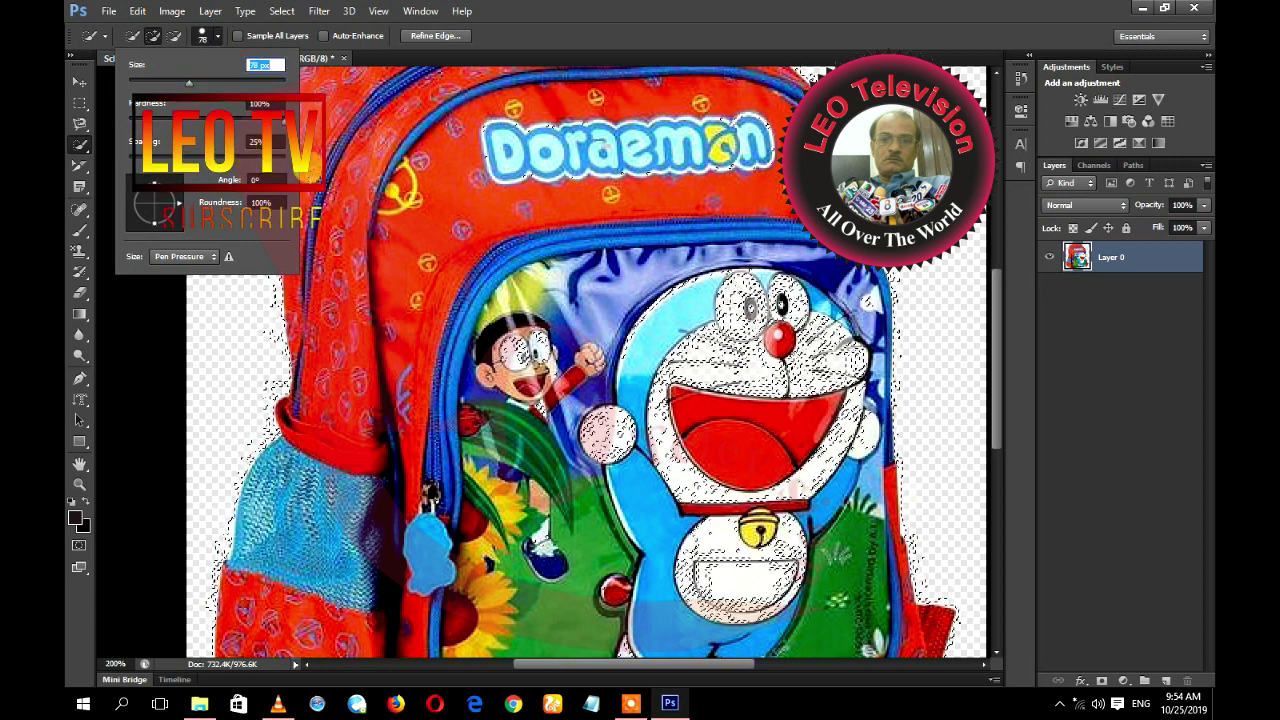
pyautogui.press('Return')
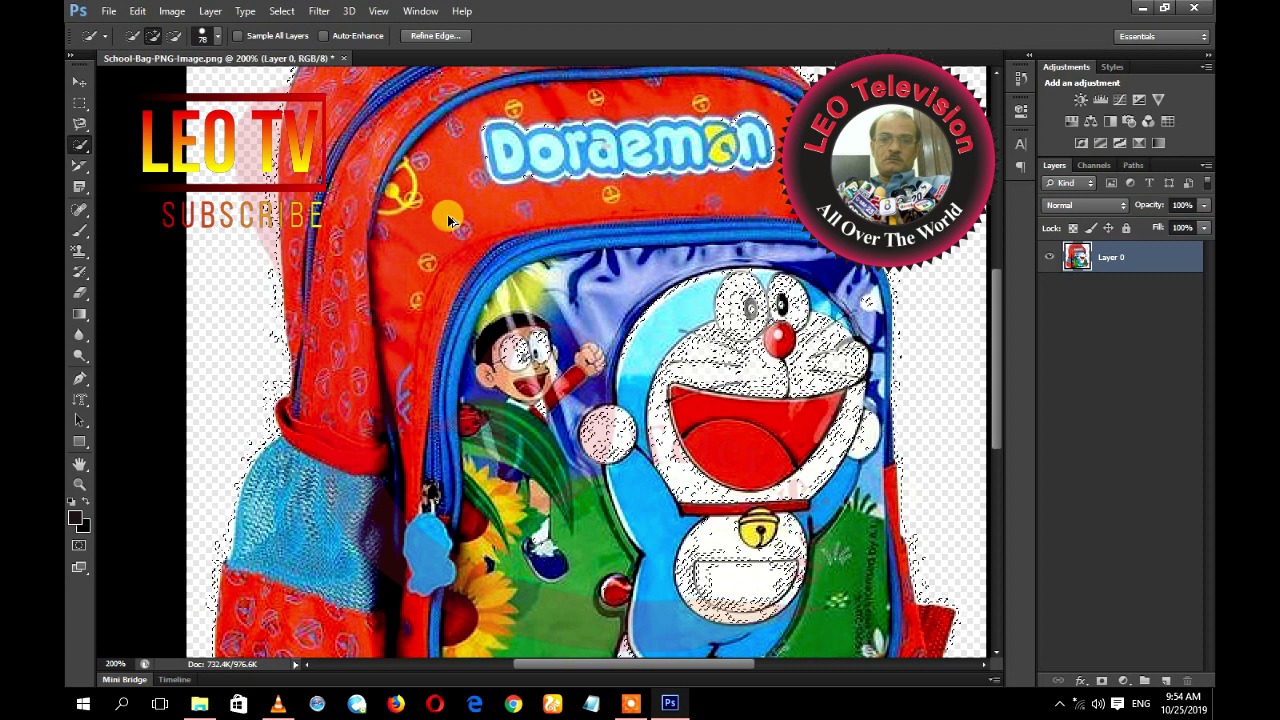
# Try fresh selections on the pocket's top edge and the upper-left strap area.
pyautogui.hotkey('ctrl', 'd')
pyautogui.click(519, 248)
pyautogui.hotkey('ctrl', 'd')
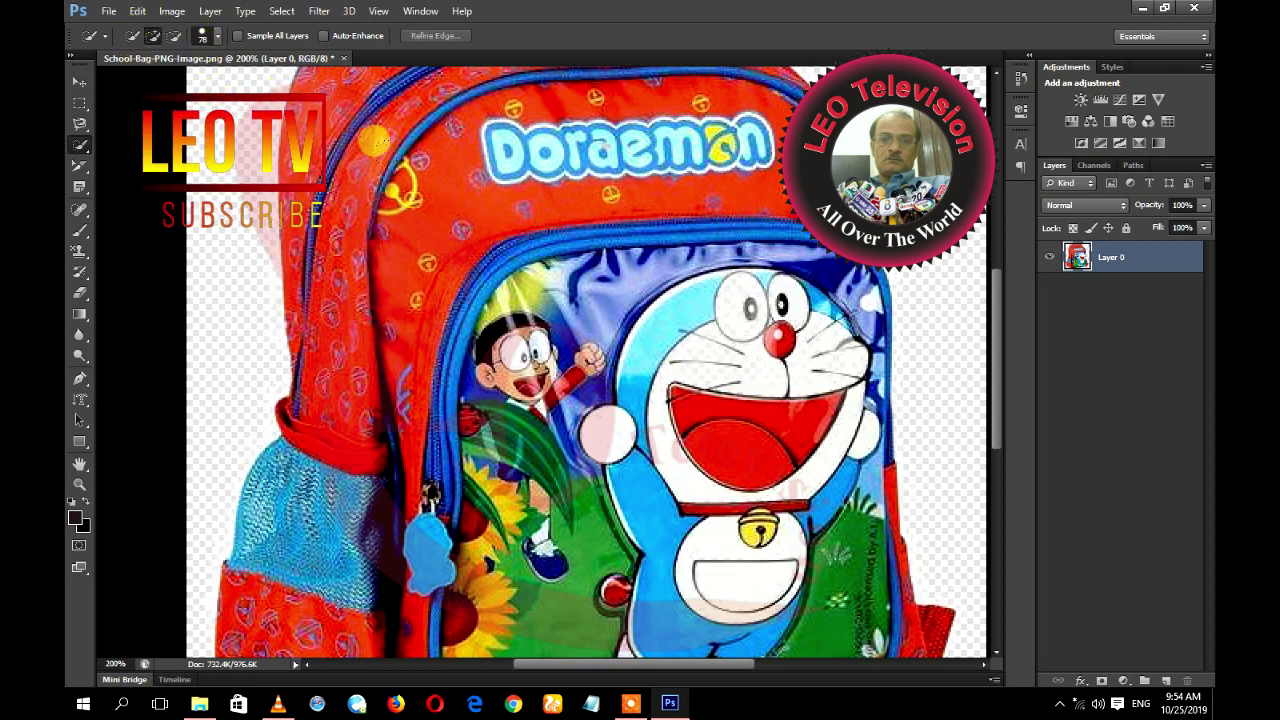
pyautogui.moveTo(437, 203); pyautogui.dragTo(400, 233)
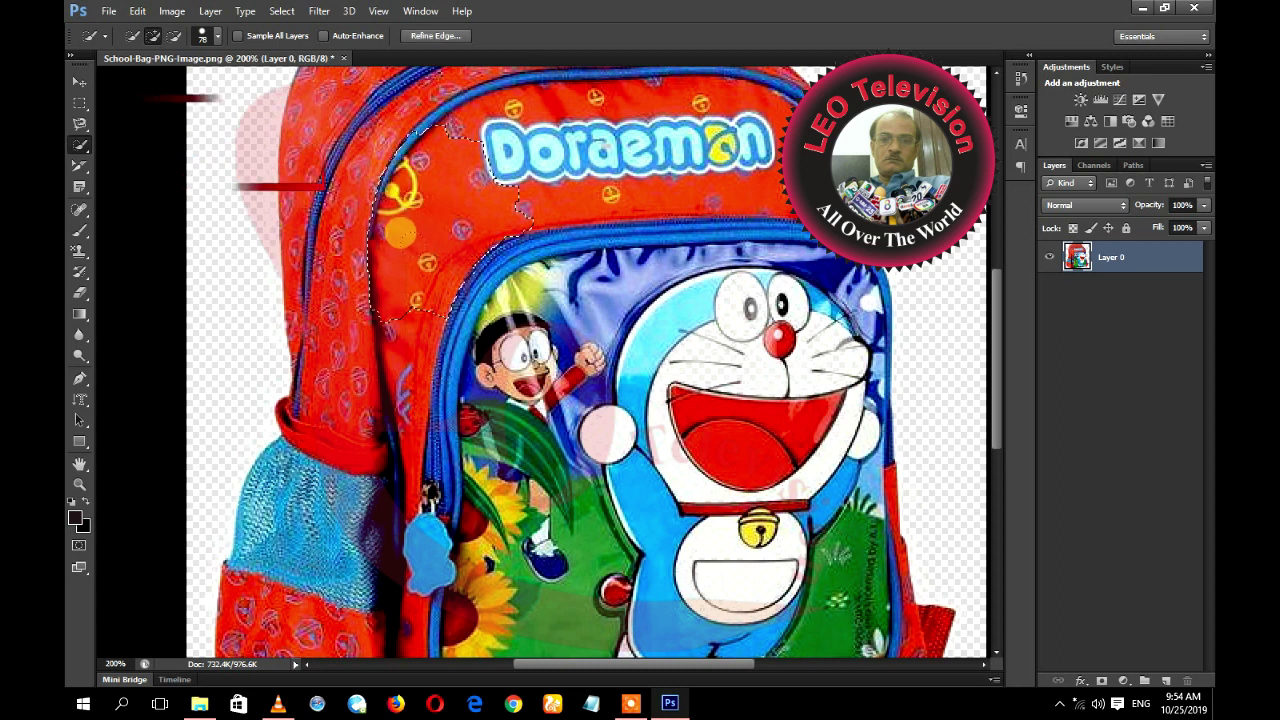
# Set the brush to 43% hardness and 50 px size, then clear the selection.
pyautogui.click(218, 36)
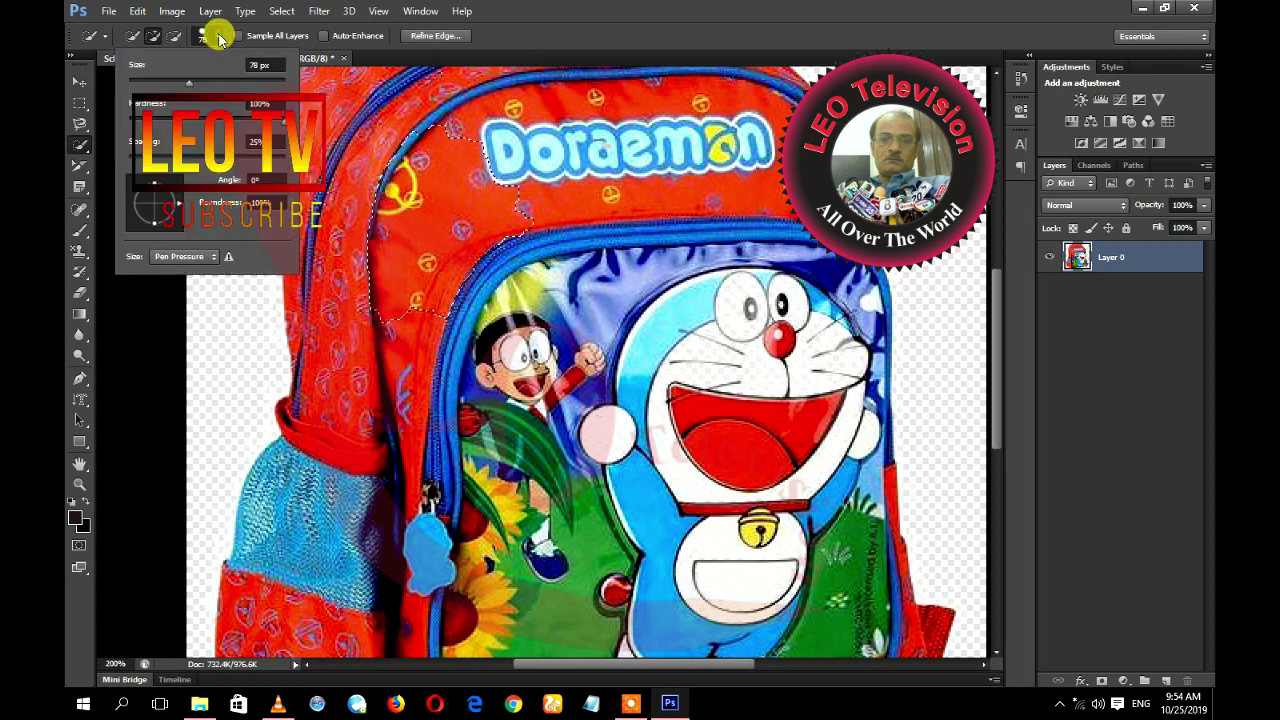
pyautogui.moveTo(284, 119); pyautogui.dragTo(155, 128)
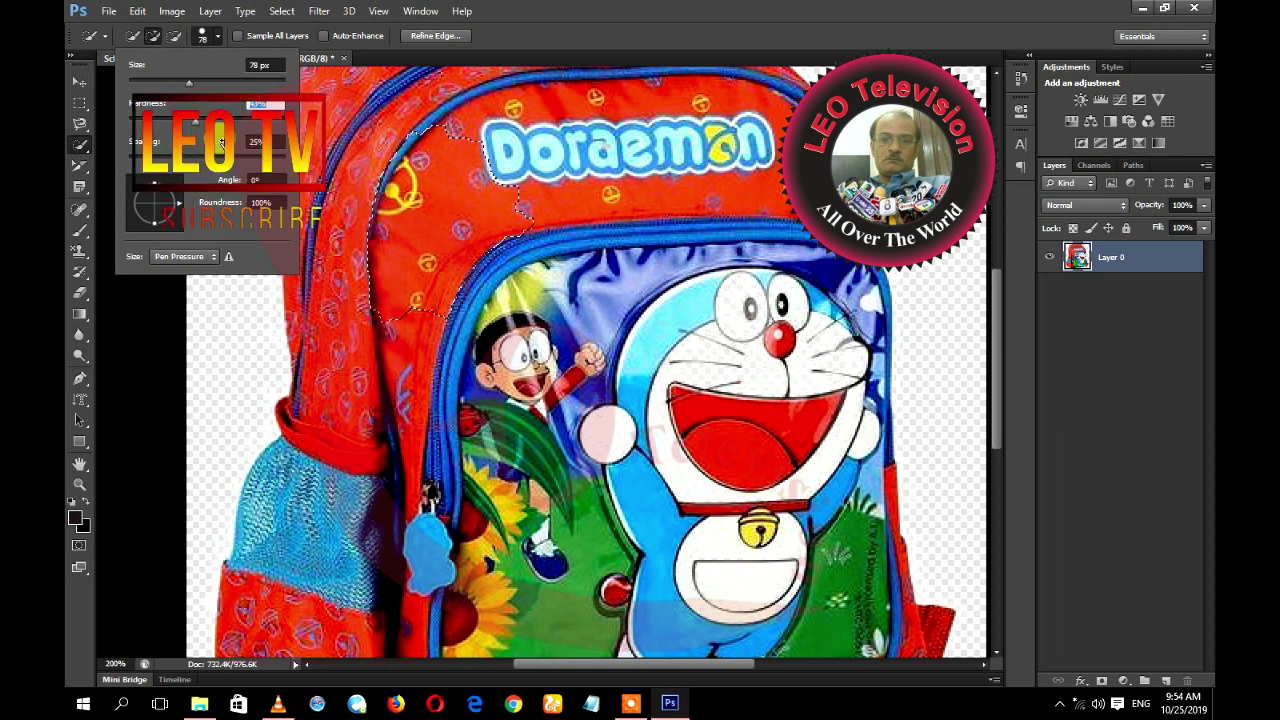
pyautogui.click(564, 214)
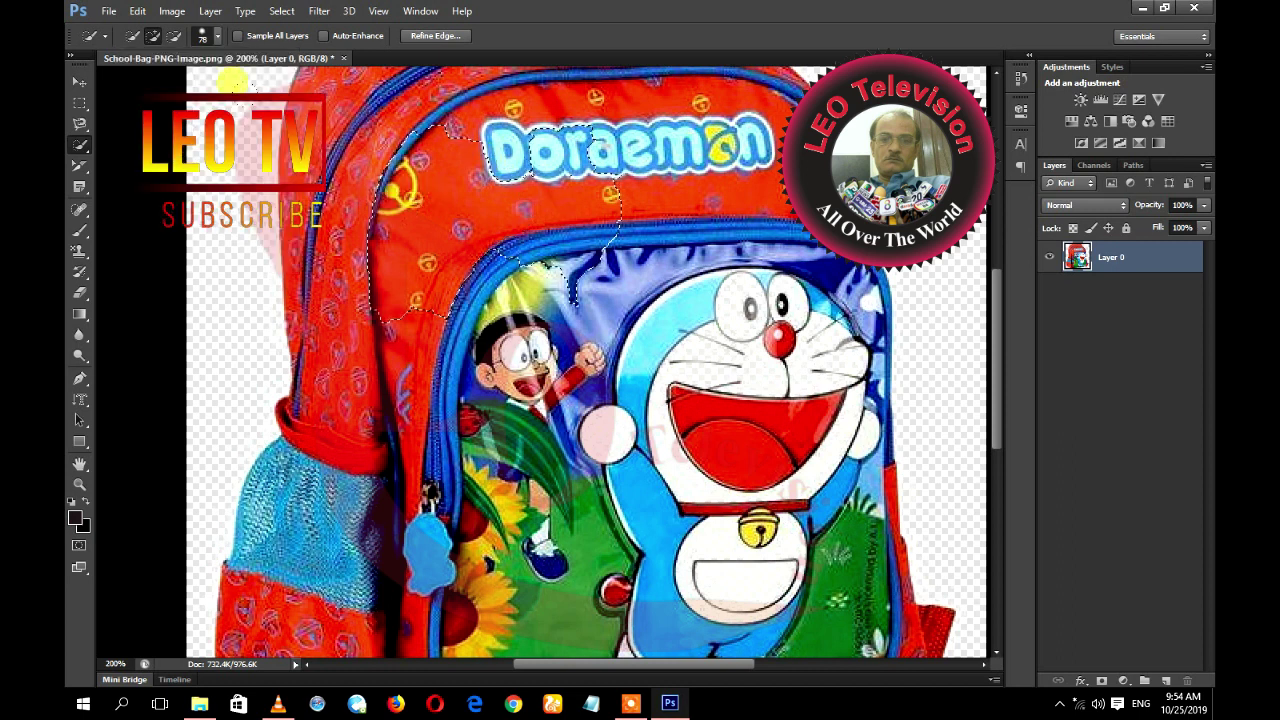
pyautogui.click(216, 38)
pyautogui.moveTo(171, 80); pyautogui.dragTo(152, 84)
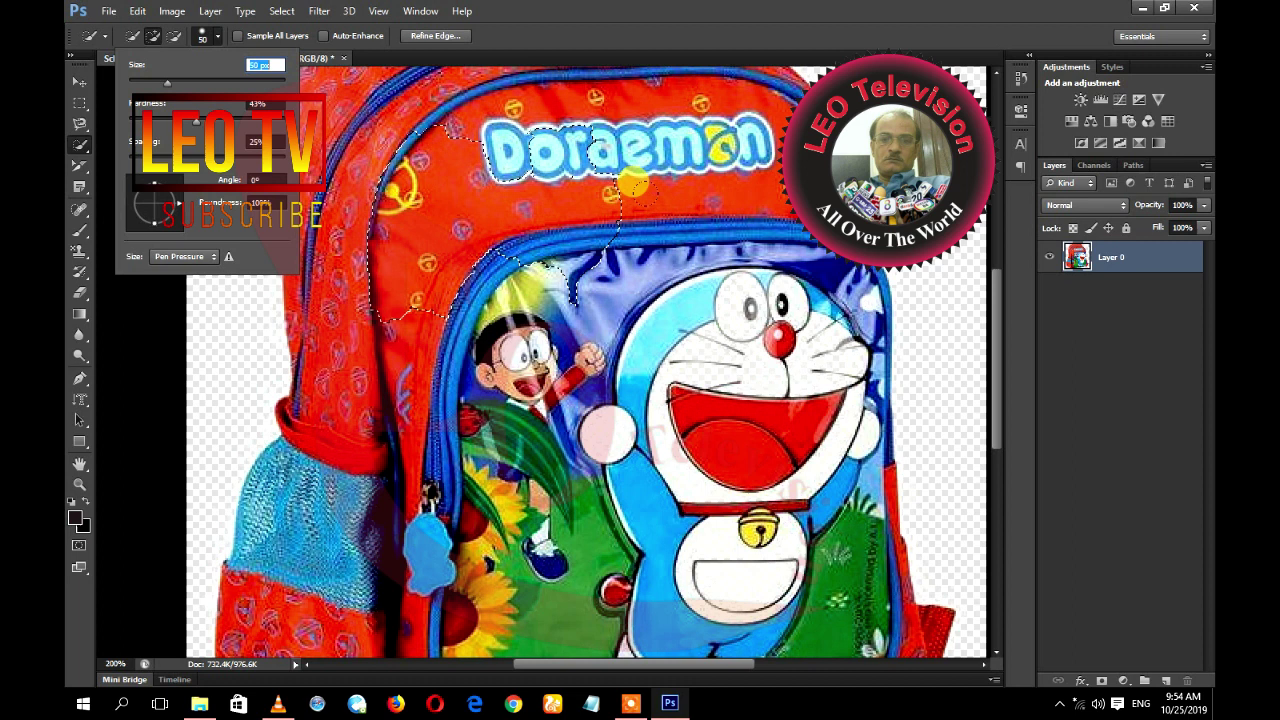
pyautogui.press(']')
pyautogui.press(']')
pyautogui.press('Escape')
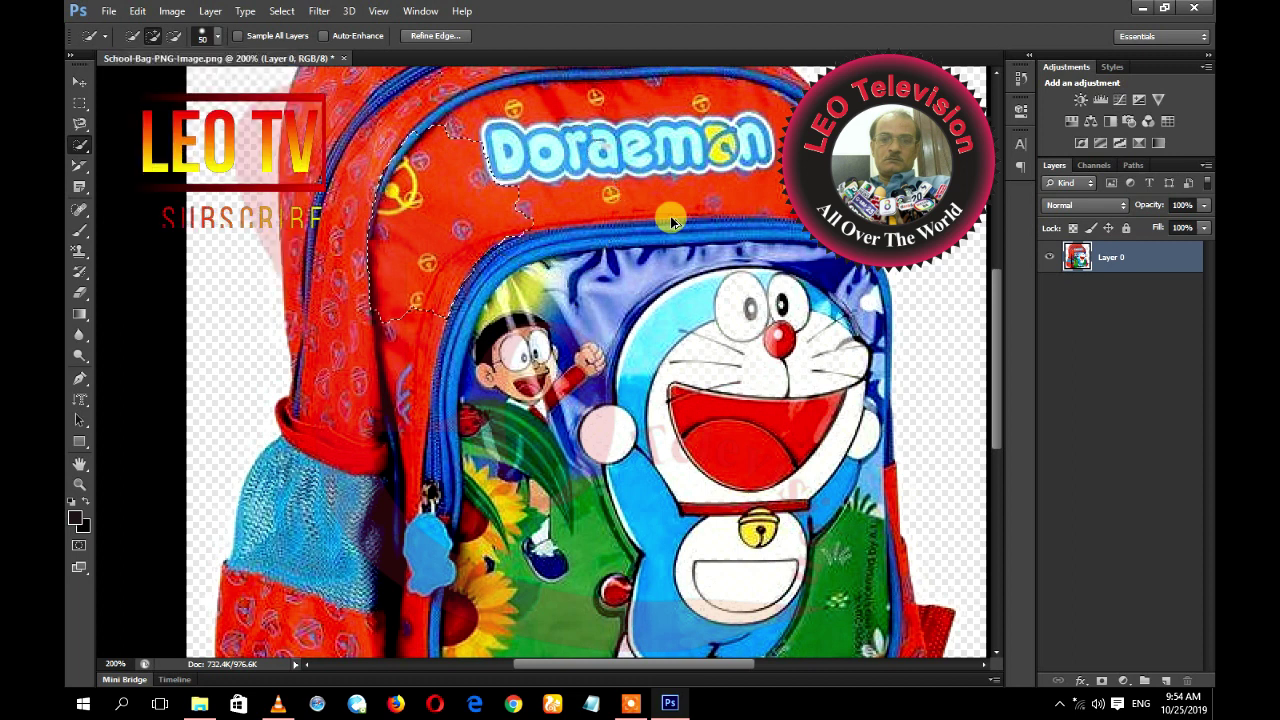
pyautogui.hotkey('ctrl', 'd')
# Select the 'Do' label patch and the boy's head, then erase them to transparency.
pyautogui.click(658, 198)
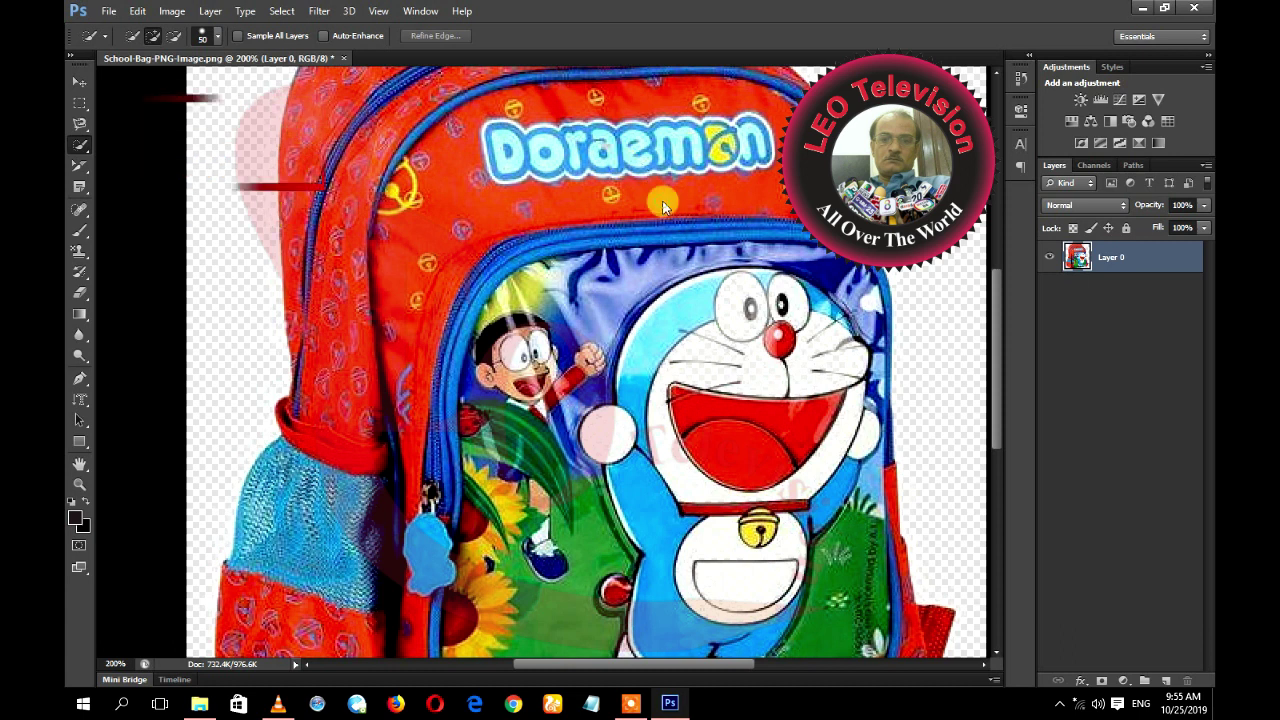
pyautogui.click(555, 205)
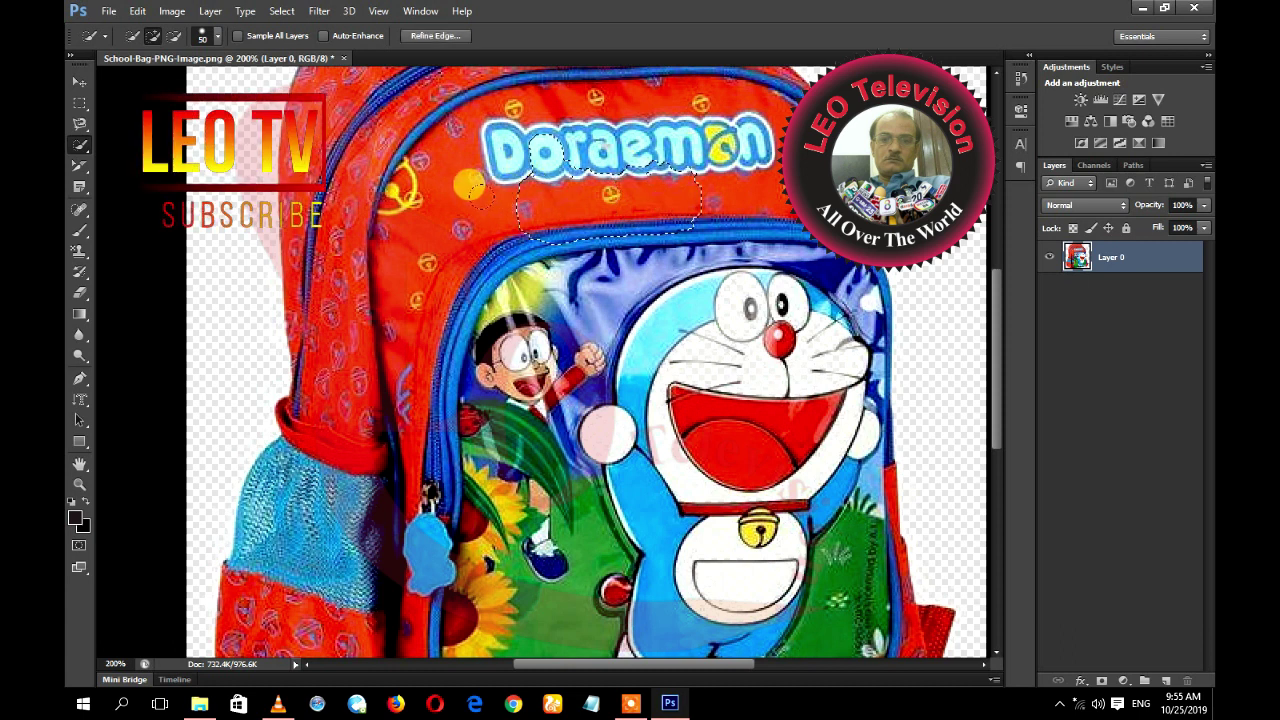
pyautogui.moveTo(471, 128); pyautogui.dragTo(466, 148)
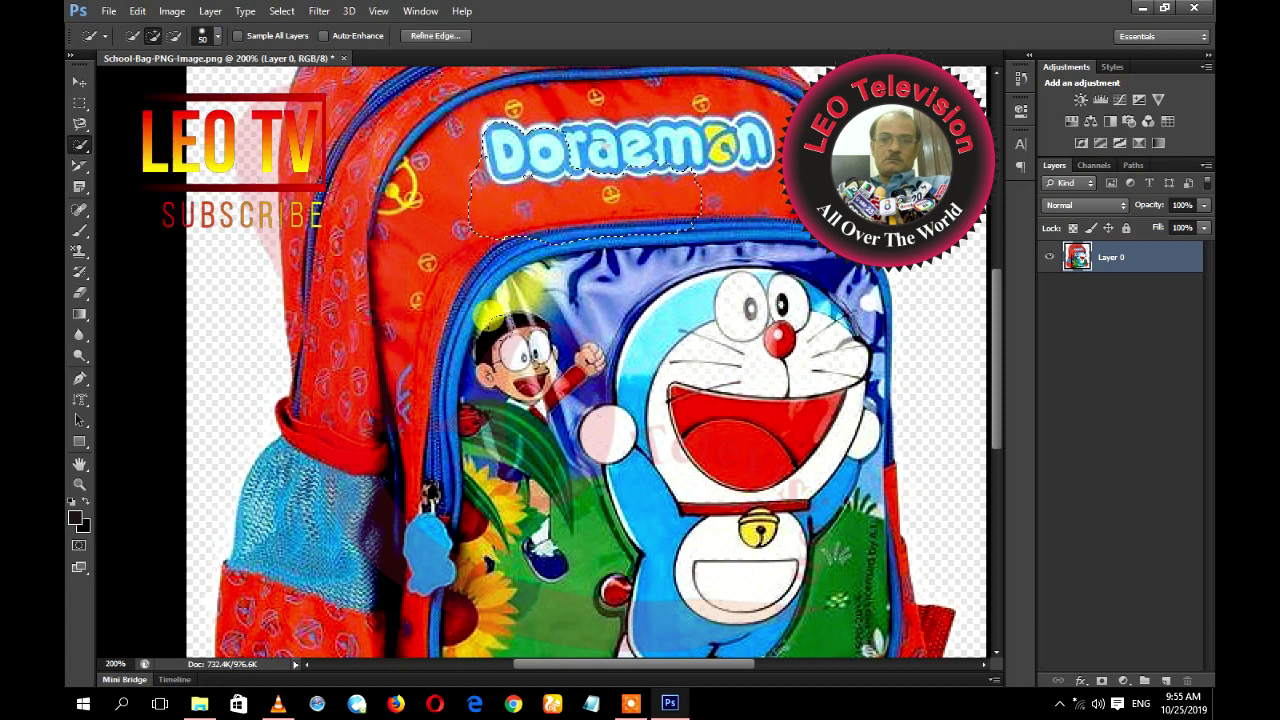
pyautogui.moveTo(490, 318); pyautogui.dragTo(472, 385)
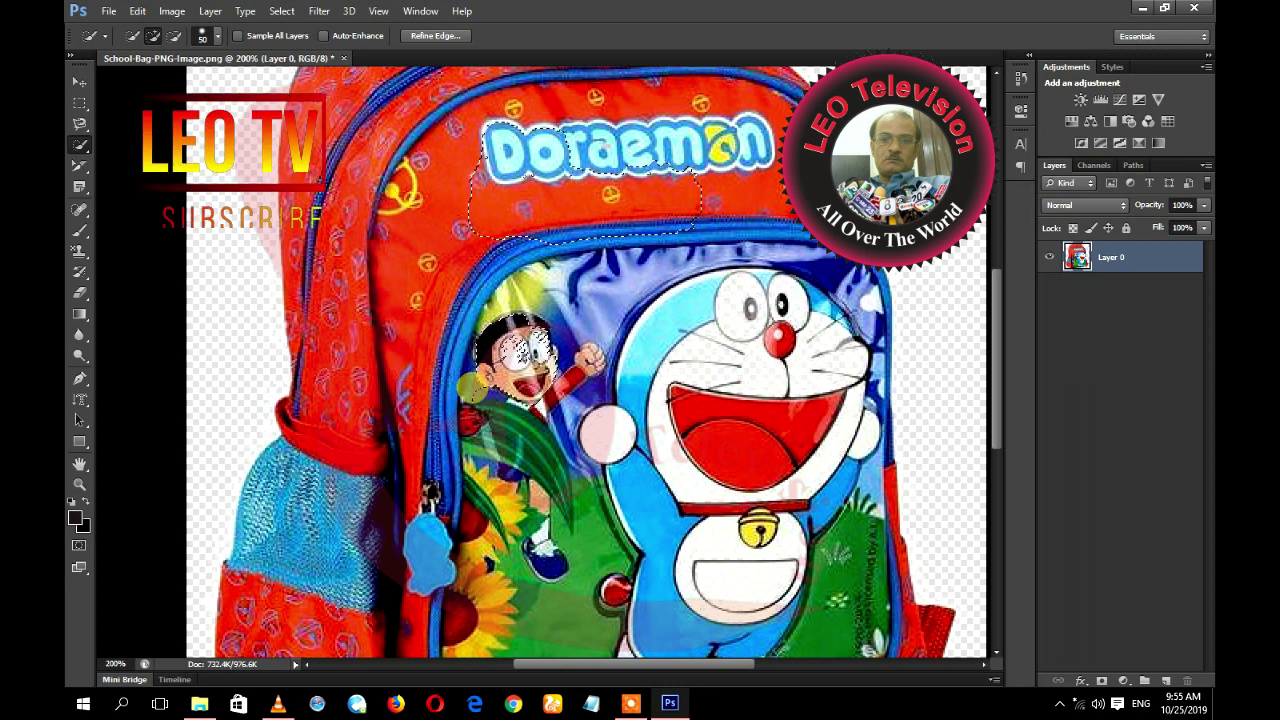
pyautogui.press('Delete')
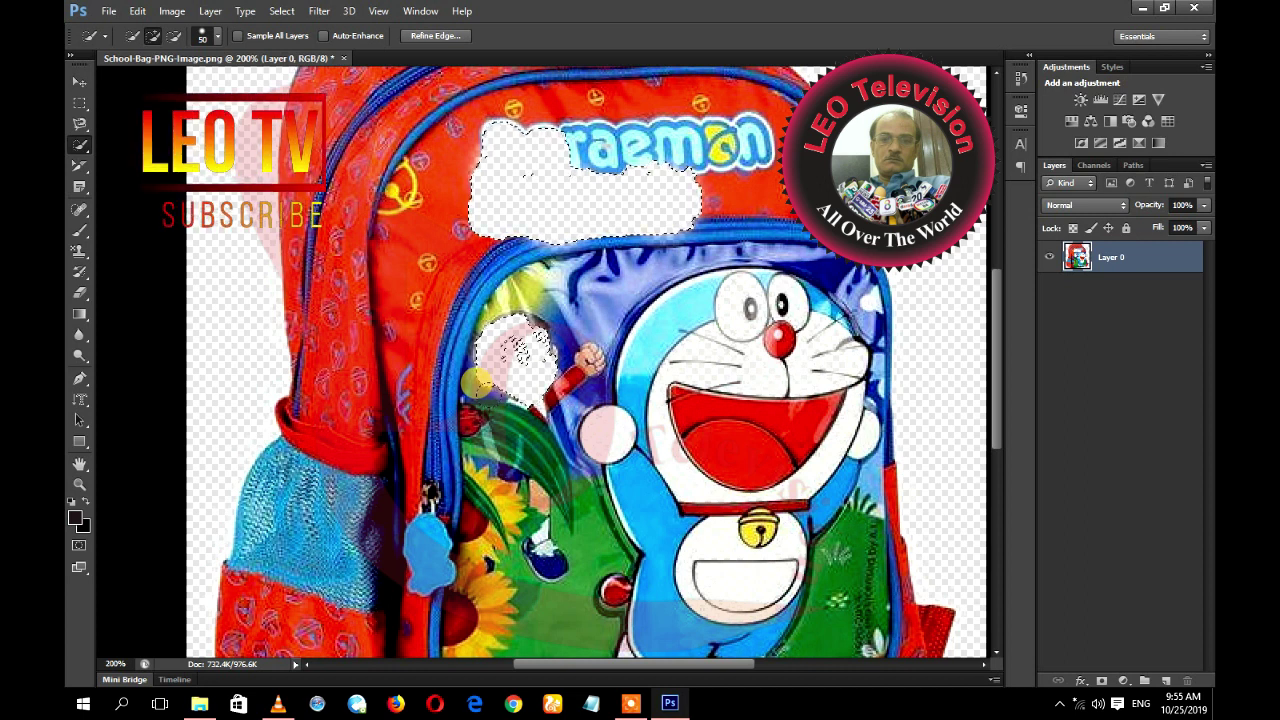
# Undo the erase, then delete the selected 'Do' patch and boy's head again.
pyautogui.click(210, 37)
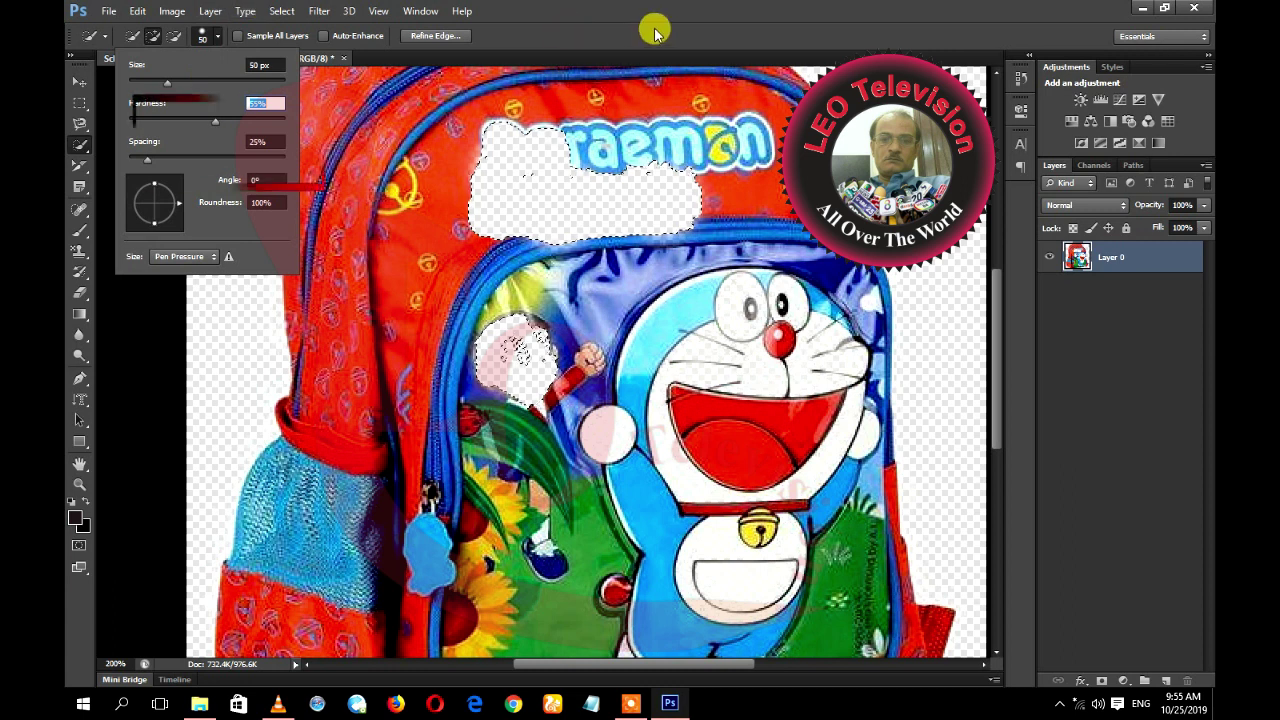
pyautogui.click(626, 10)
pyautogui.hotkey('ctrl', 'z')
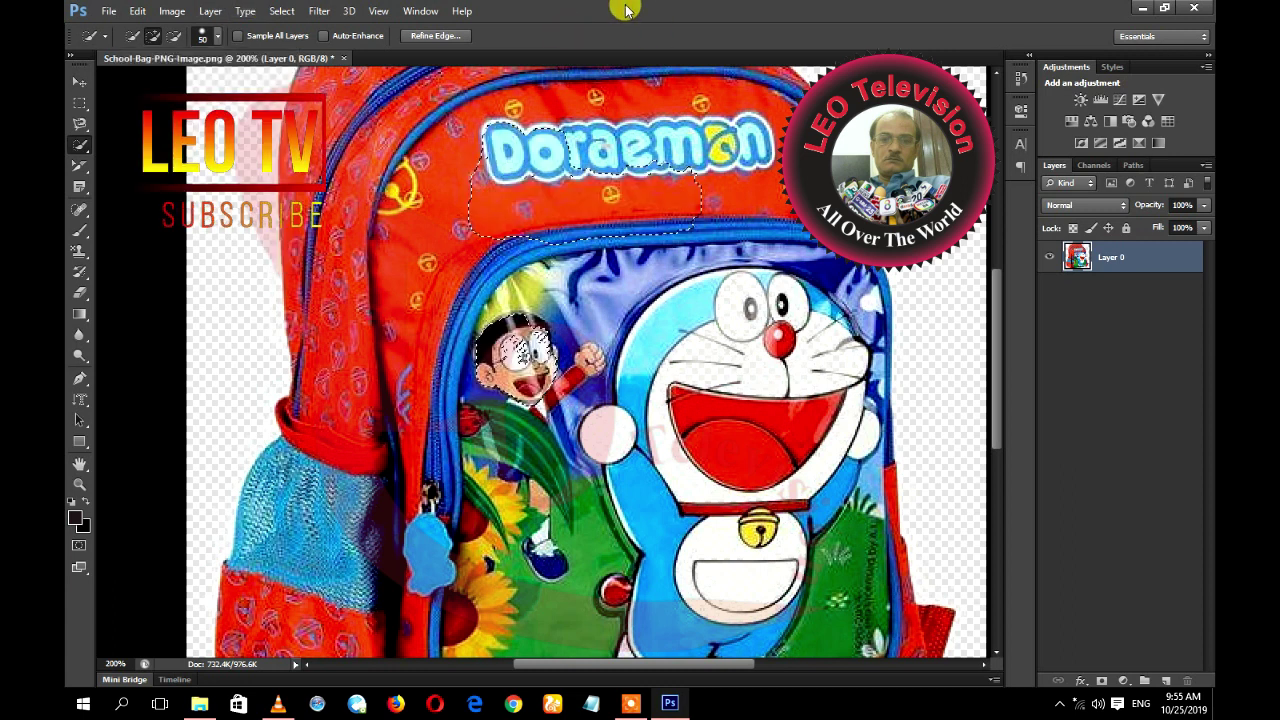
pyautogui.click(215, 38)
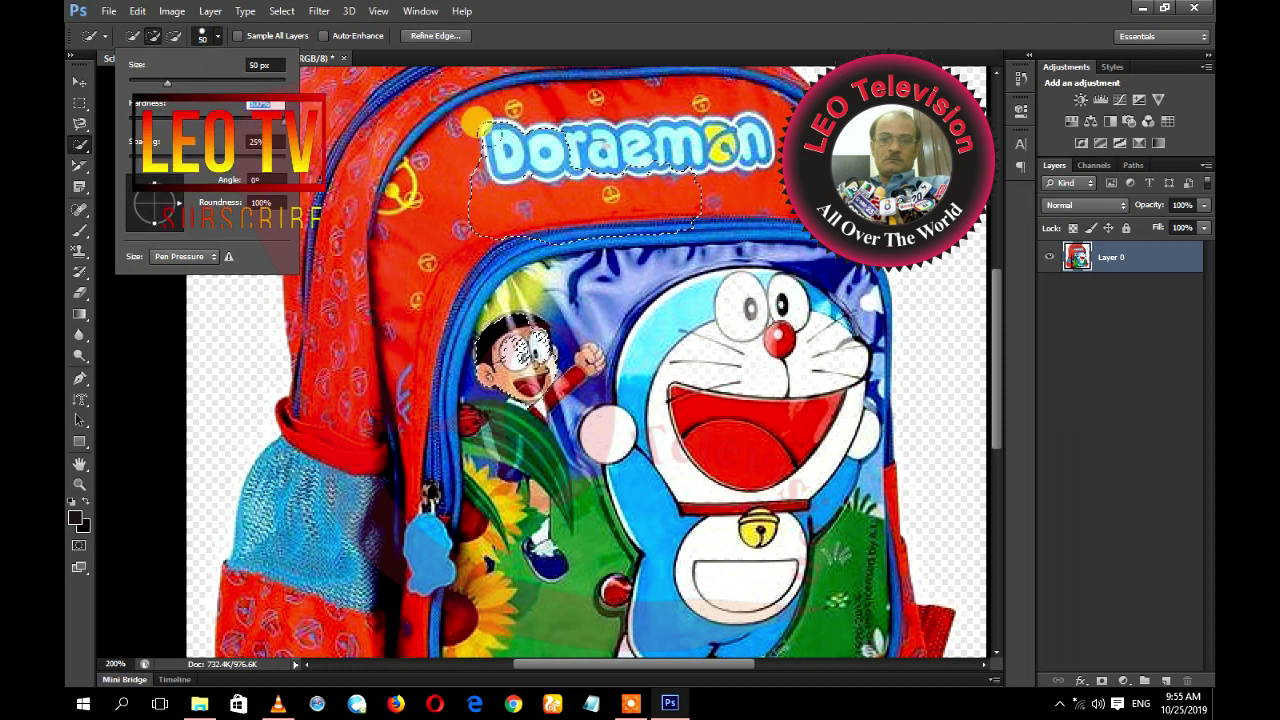
pyautogui.click(452, 180)
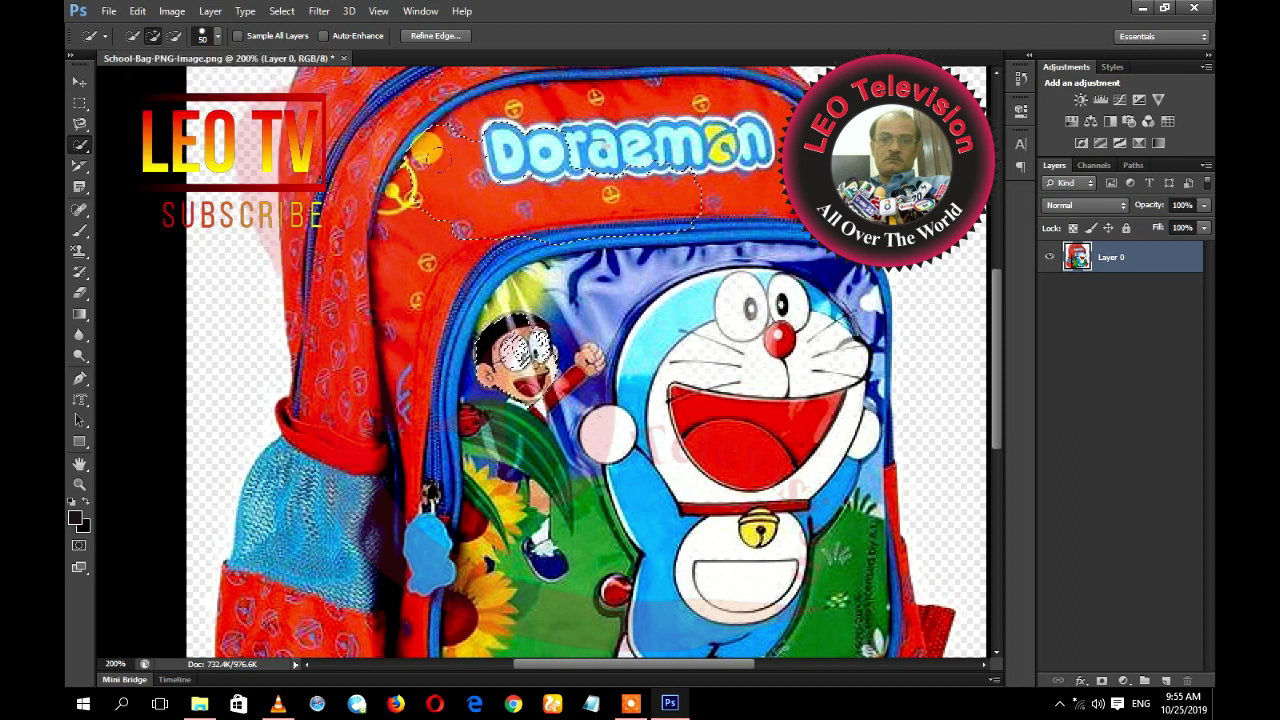
pyautogui.press('Delete')
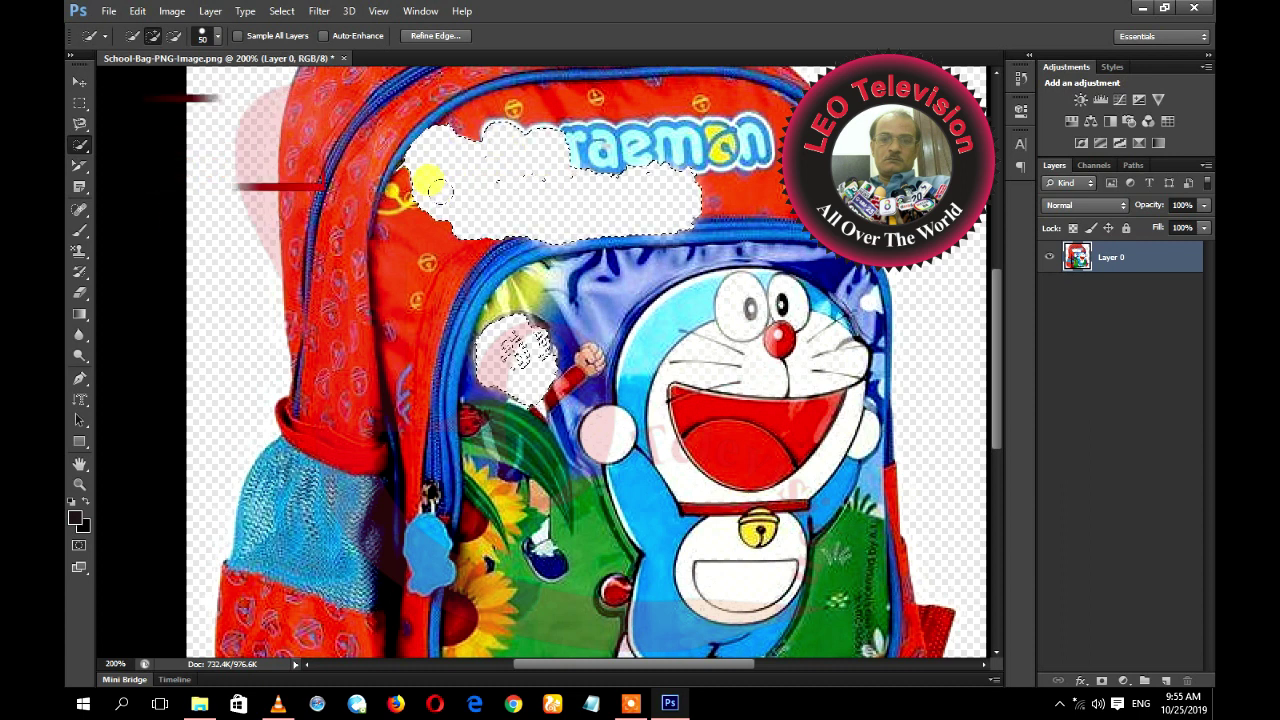
pyautogui.press('z')
pyautogui.moveTo(534, 220); pyautogui.dragTo(591, 246)
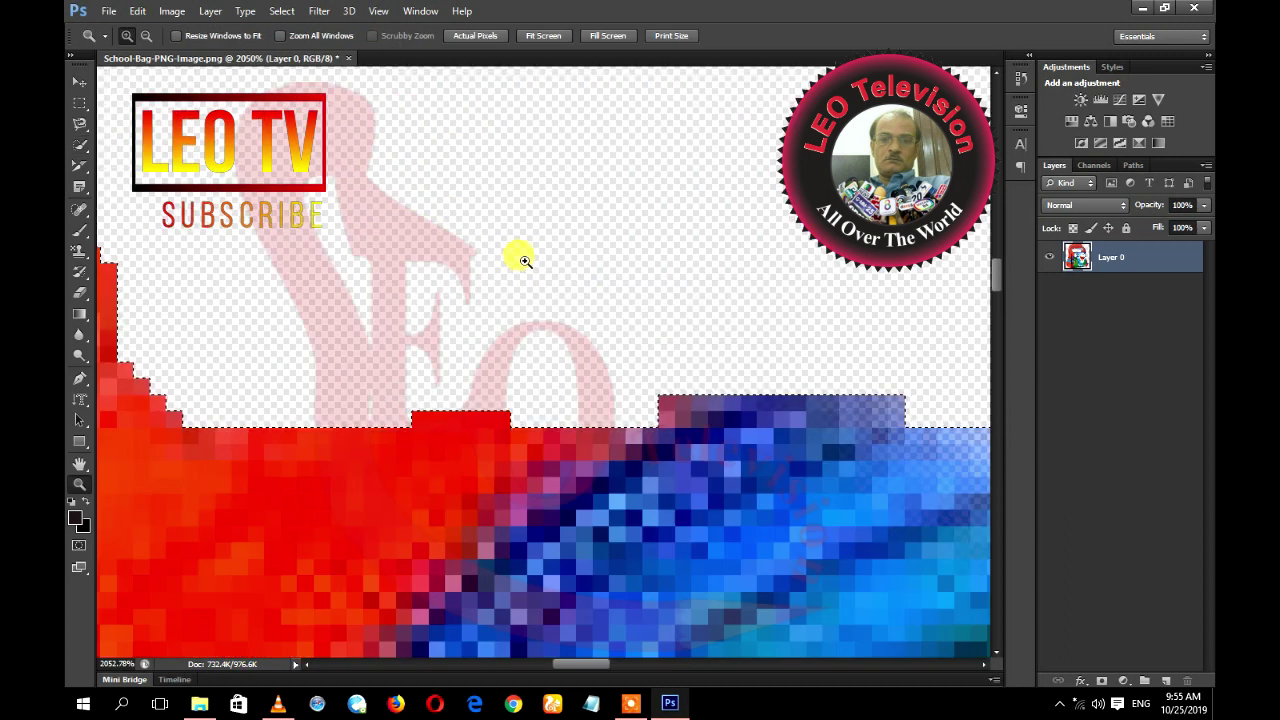
# Zoom in on the pixels, return to Fit on Screen, and reopen the Quick Selection brush picker.
pyautogui.click(790, 462)
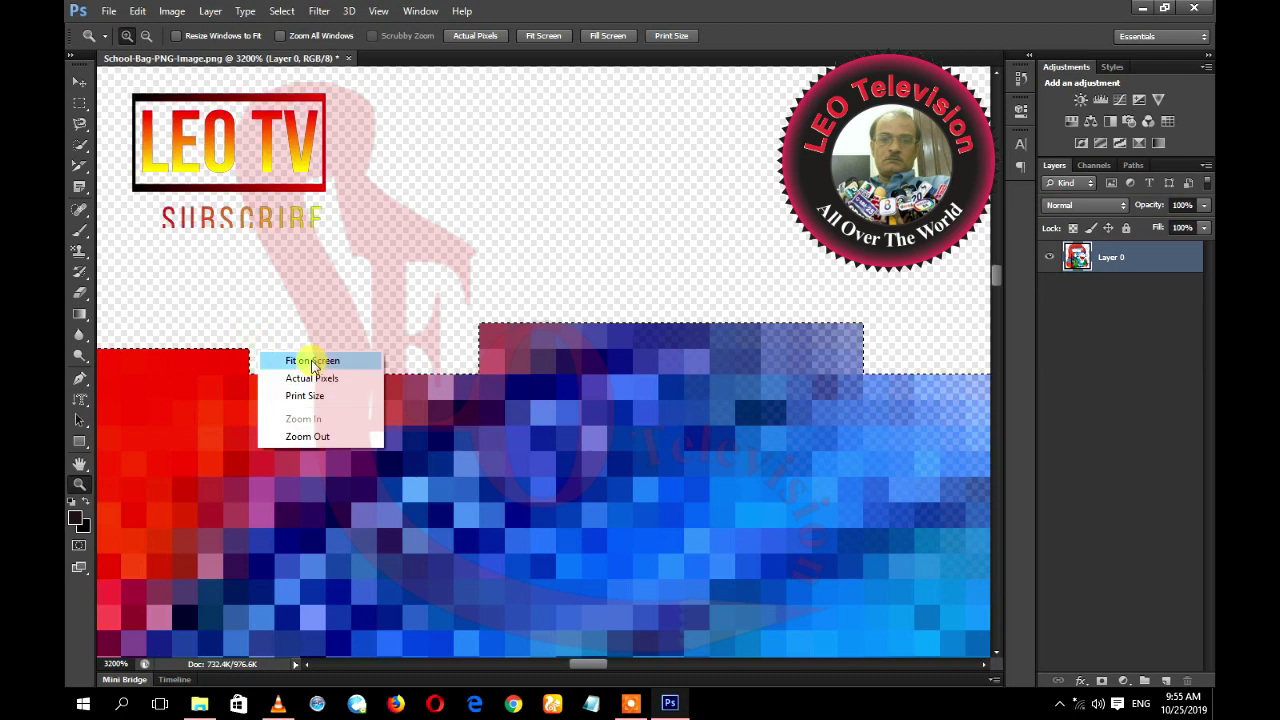
pyautogui.click(300, 360)
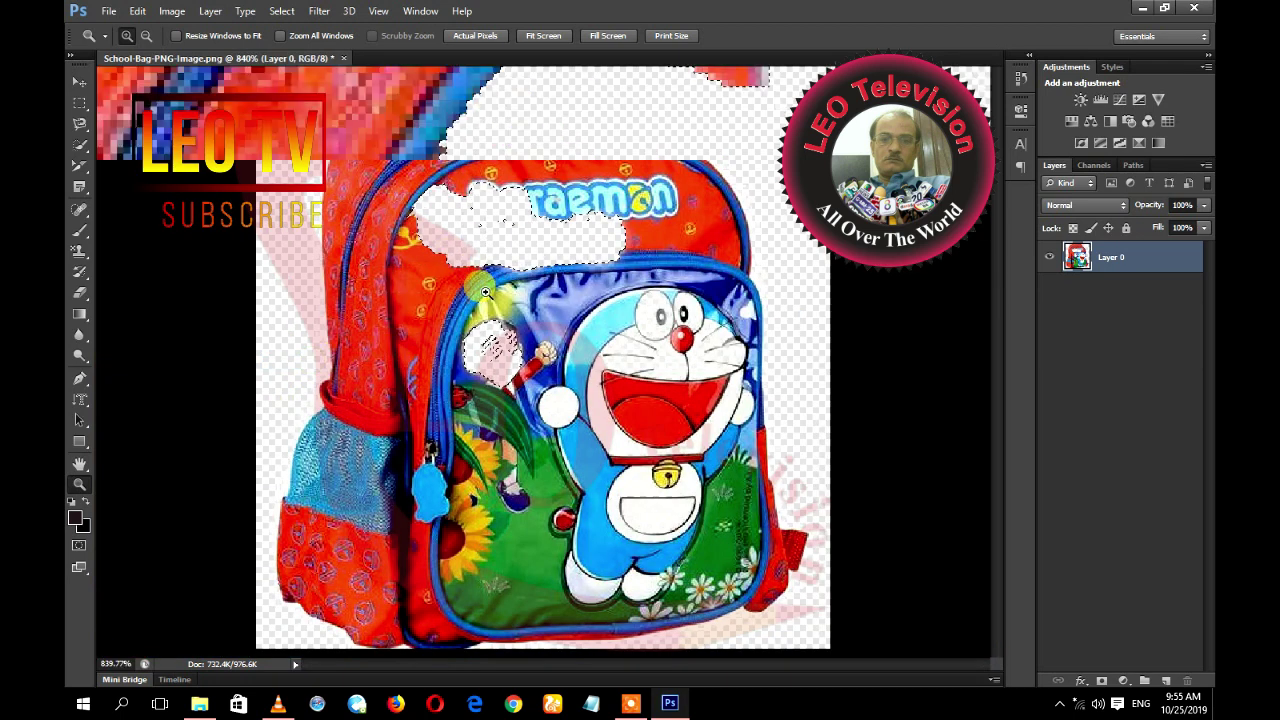
pyautogui.moveTo(478, 285); pyautogui.dragTo(478, 285)
pyautogui.moveTo(410, 193); pyautogui.dragTo(479, 238)
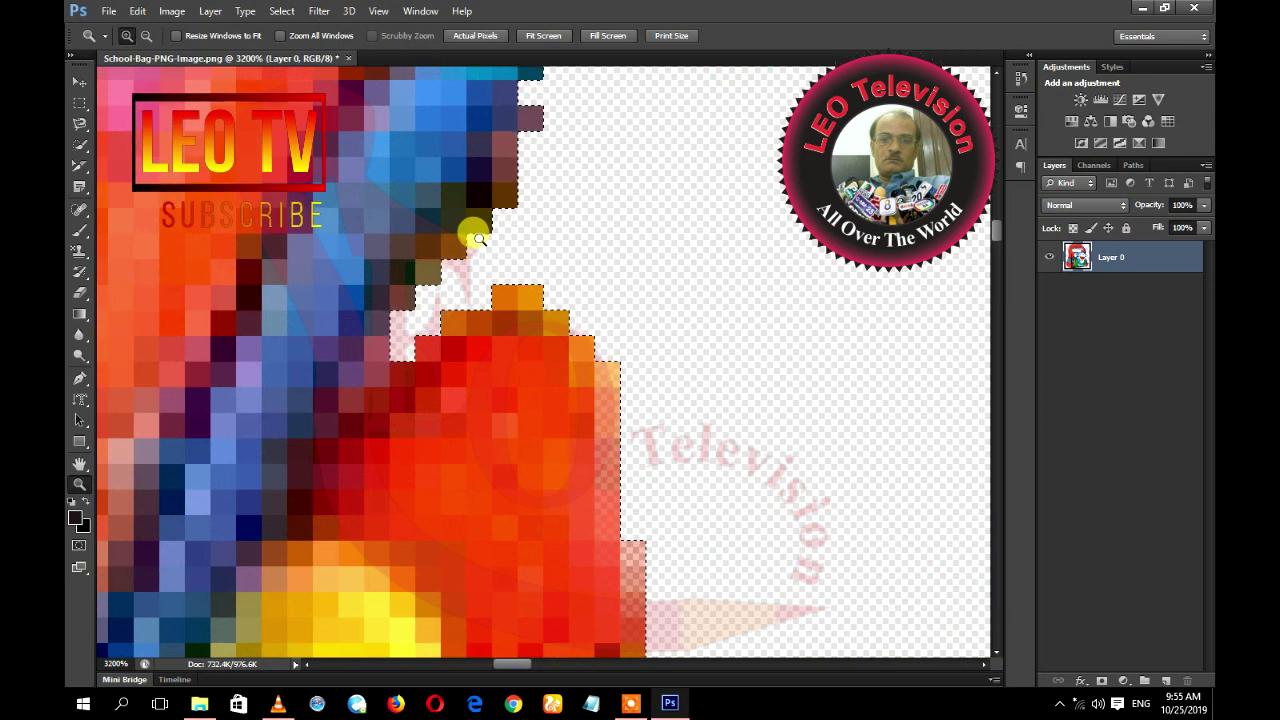
pyautogui.rightClick(478, 238)
pyautogui.click(501, 250)
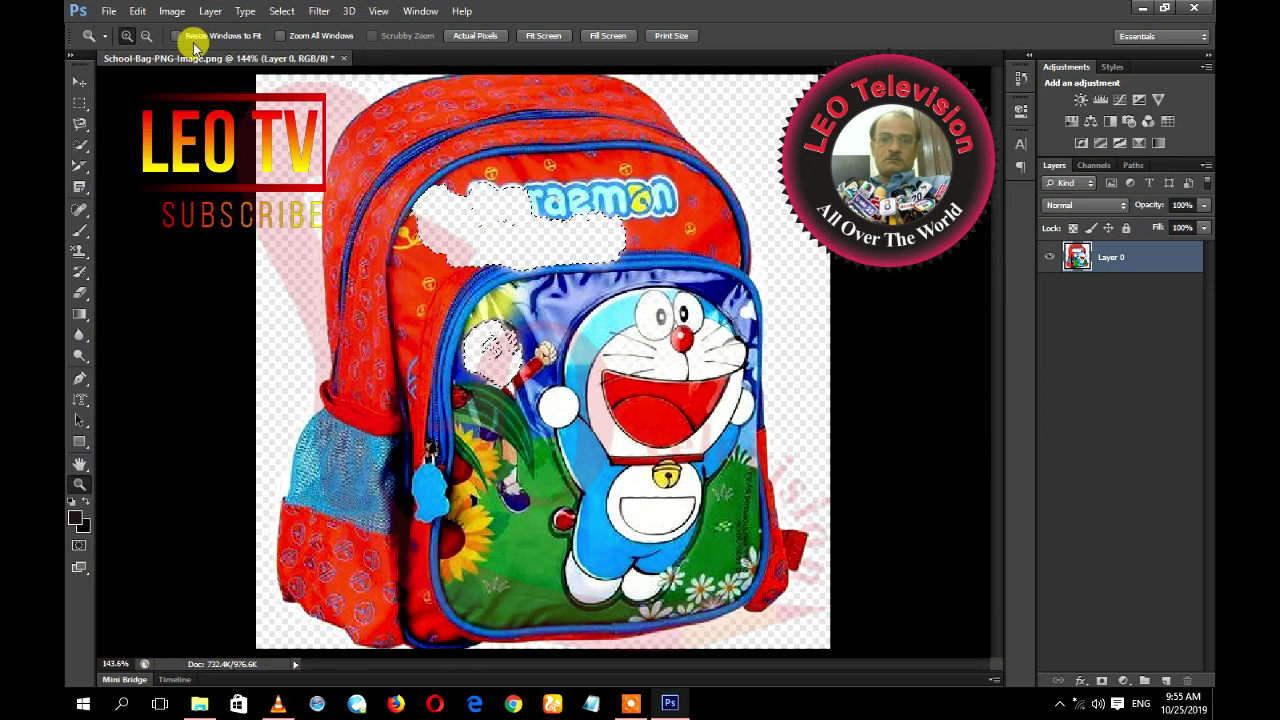
pyautogui.click(77, 150)
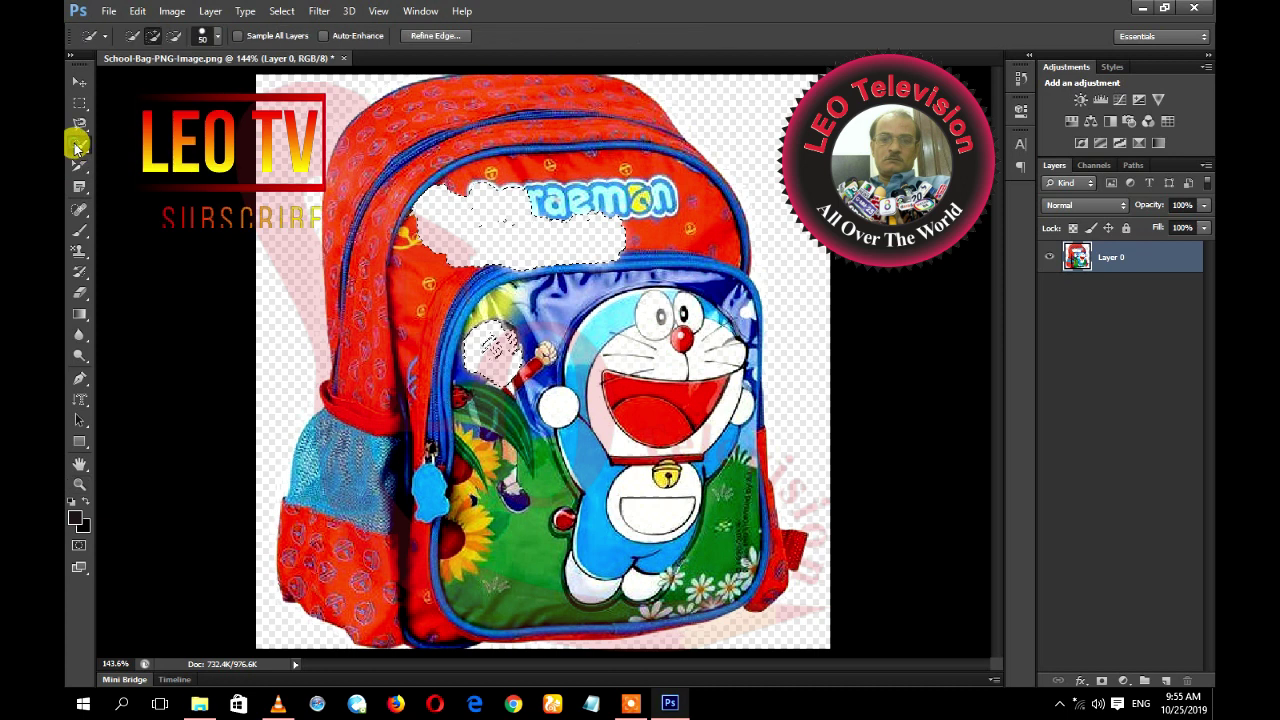
pyautogui.click(217, 36)
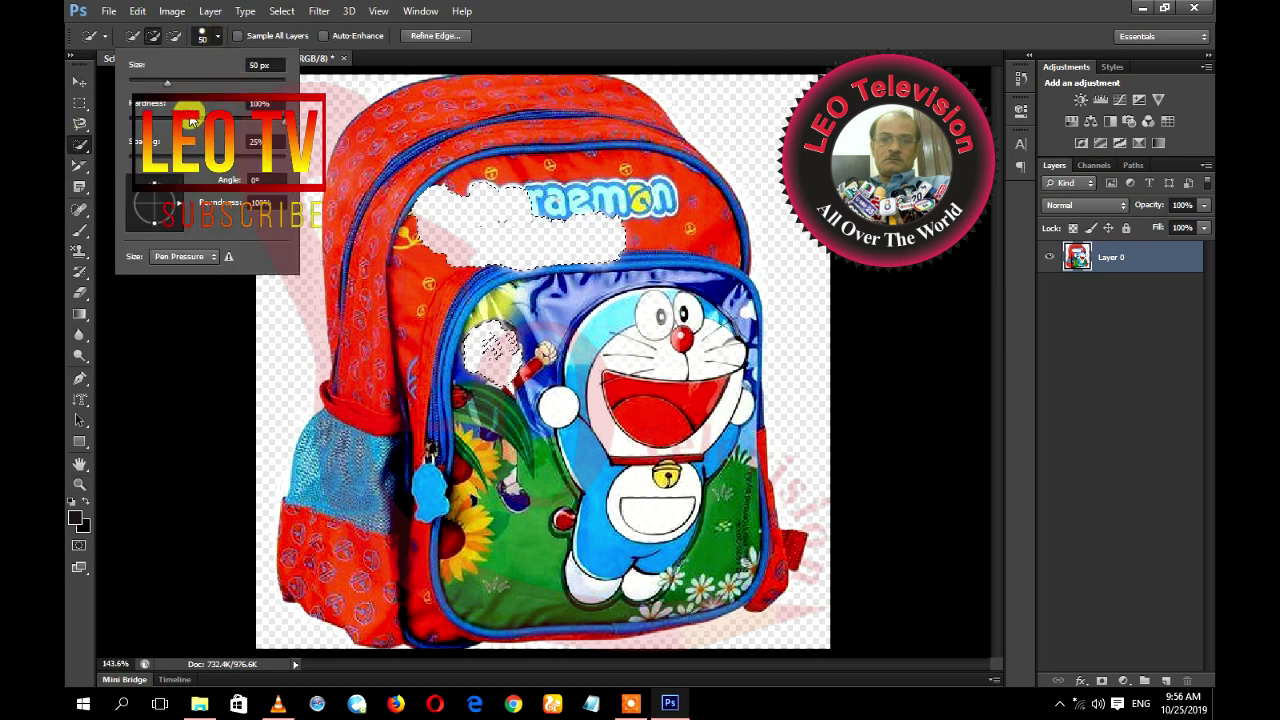
# Set brush hardness to 46% and extend the selection along the top edge and right strap.
pyautogui.click(193, 119)
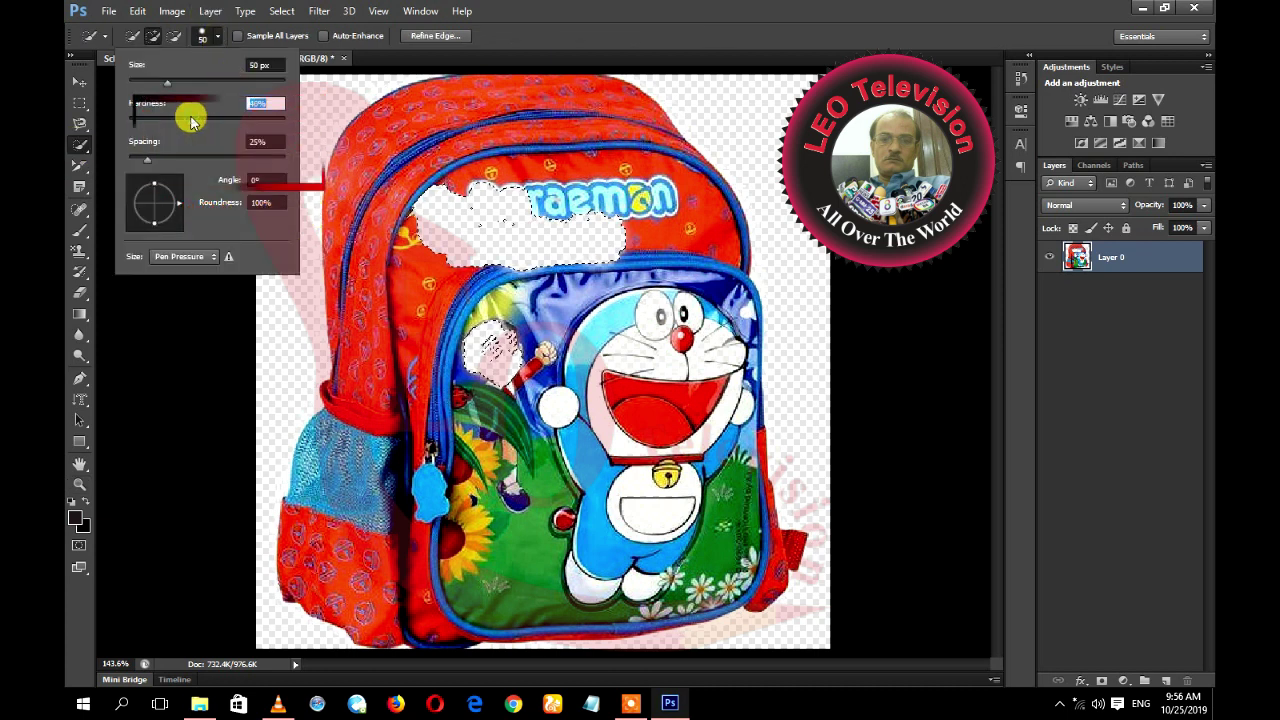
pyautogui.press('Tab')
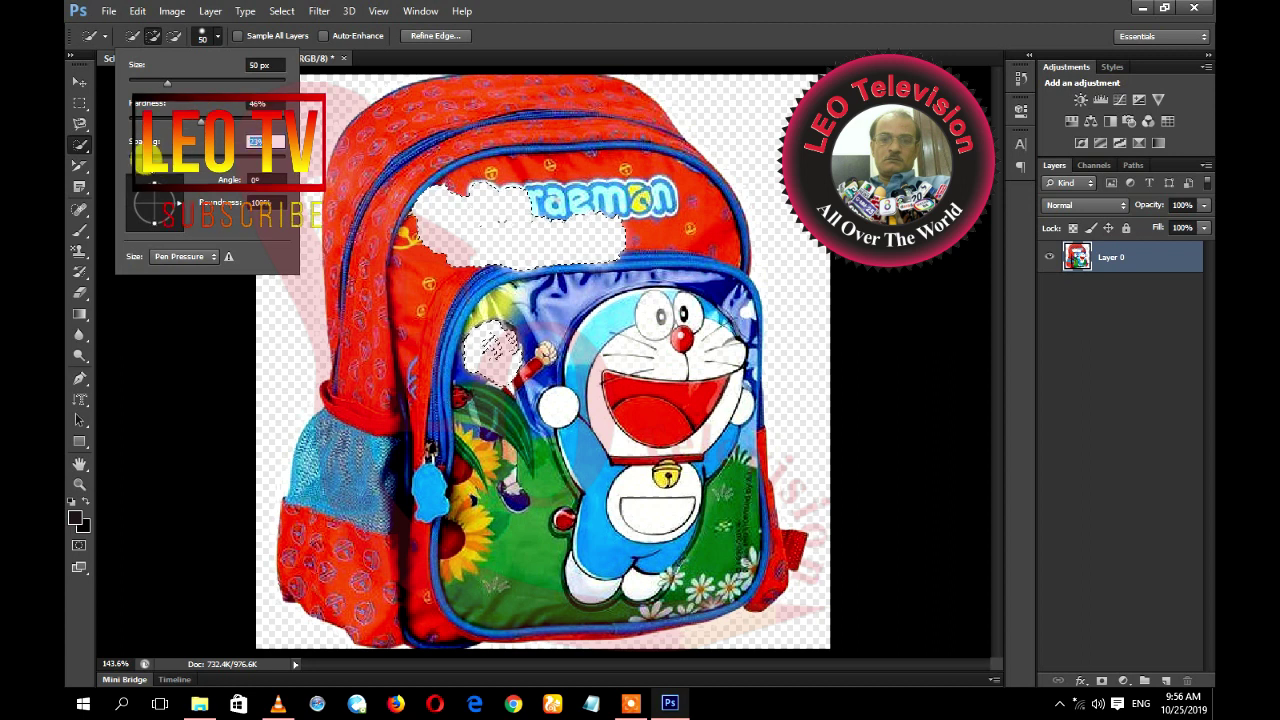
pyautogui.press('Return')
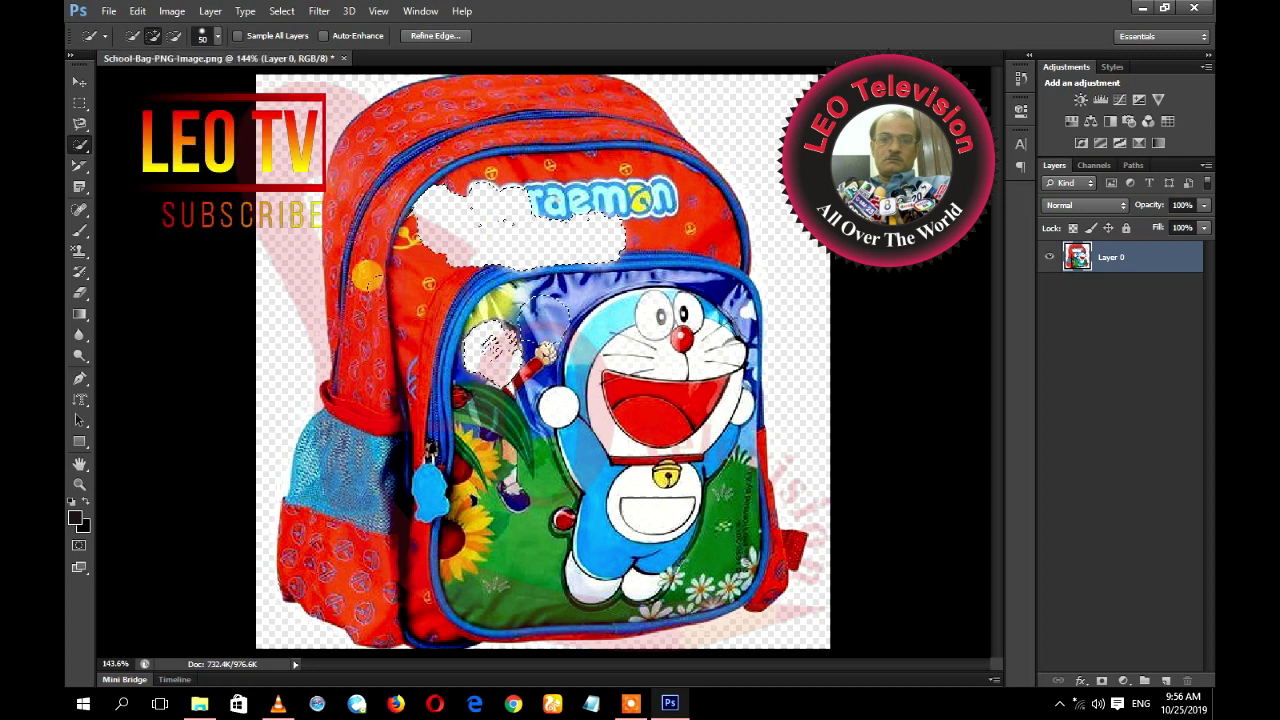
pyautogui.moveTo(367, 277)
pyautogui.mouseDown()
pyautogui.moveTo(369, 232)
pyautogui.moveTo(384, 272)
pyautogui.moveTo(465, 280)
pyautogui.mouseUp()
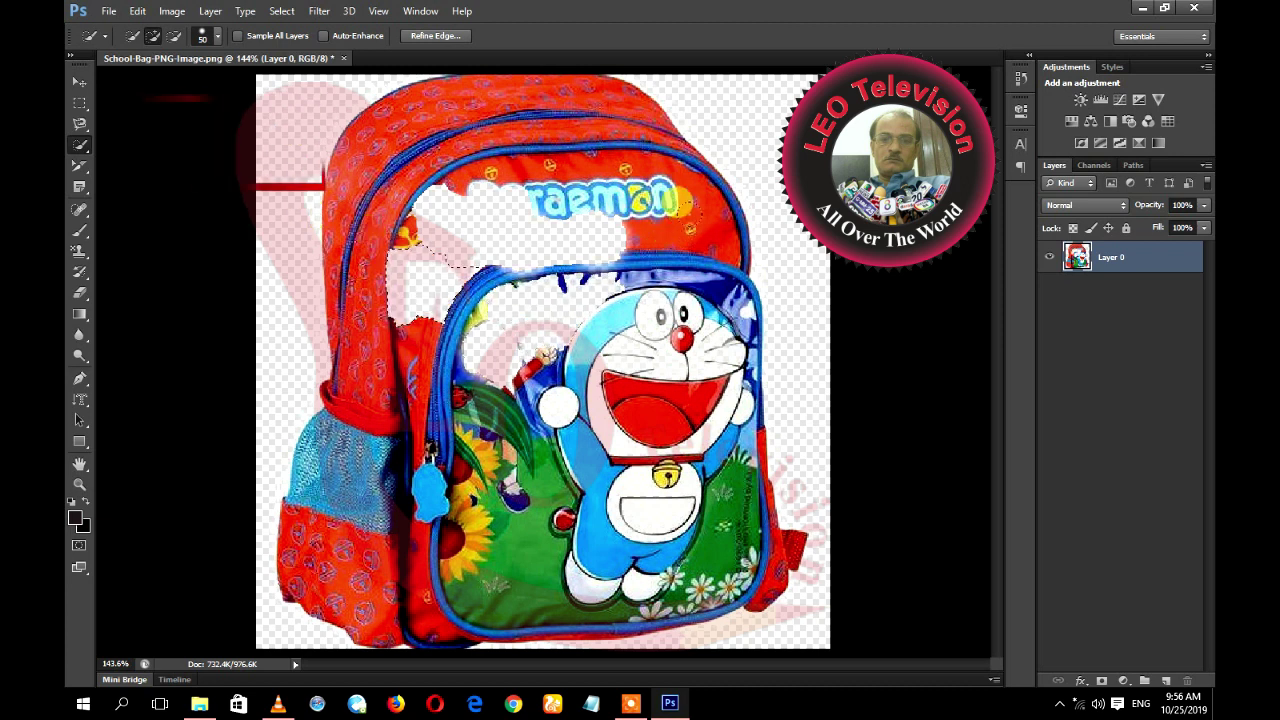
pyautogui.moveTo(700, 297); pyautogui.dragTo(662, 268)
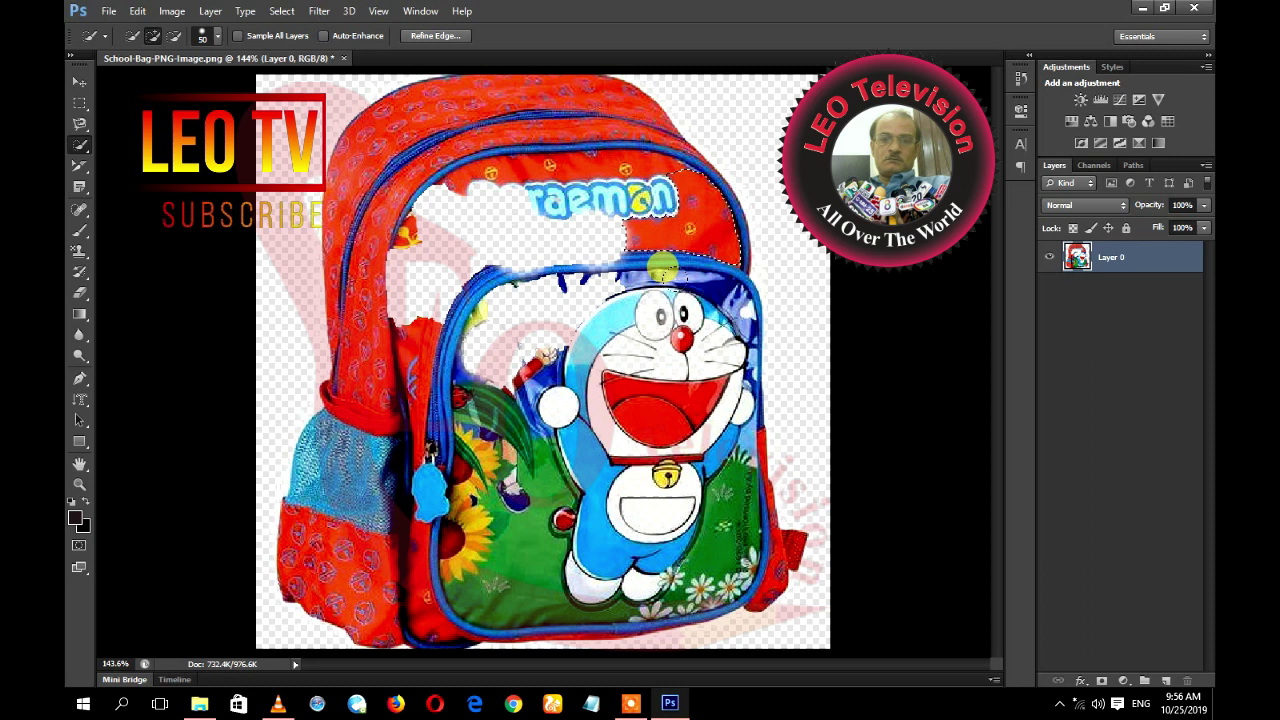
# Erase the selected strap areas and the patches above the label.
pyautogui.press('Delete')
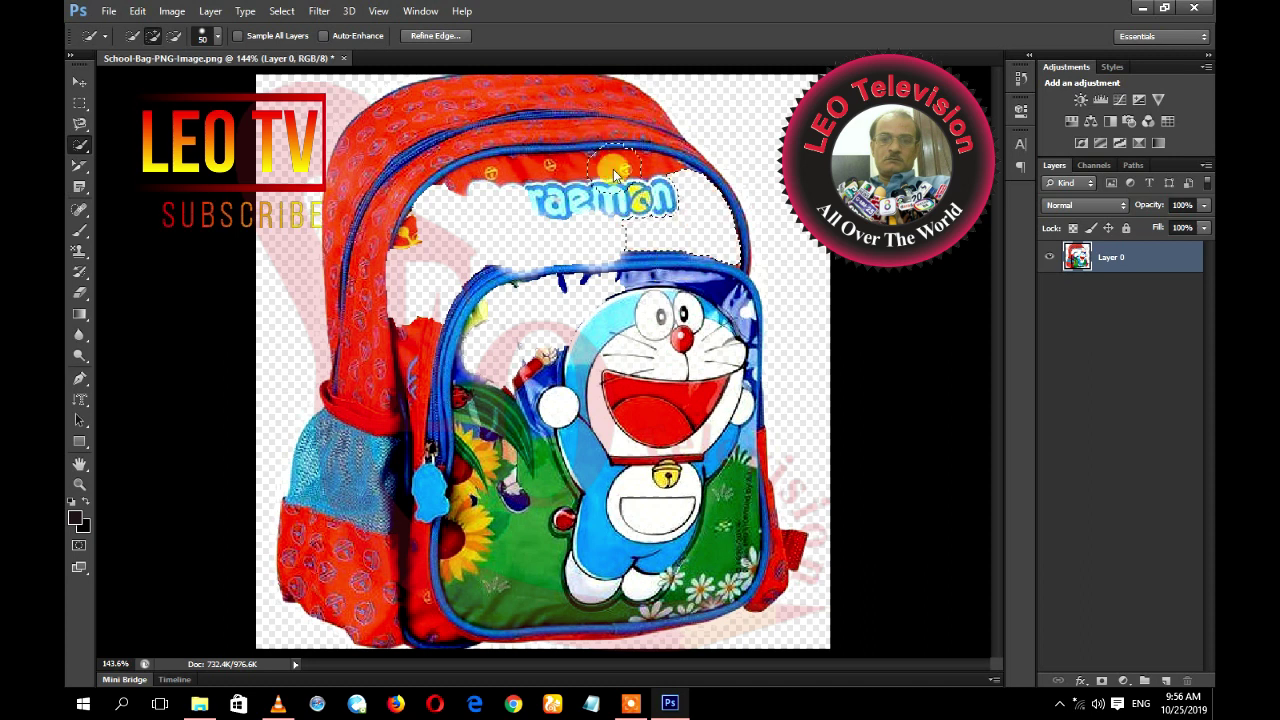
pyautogui.press('Delete')
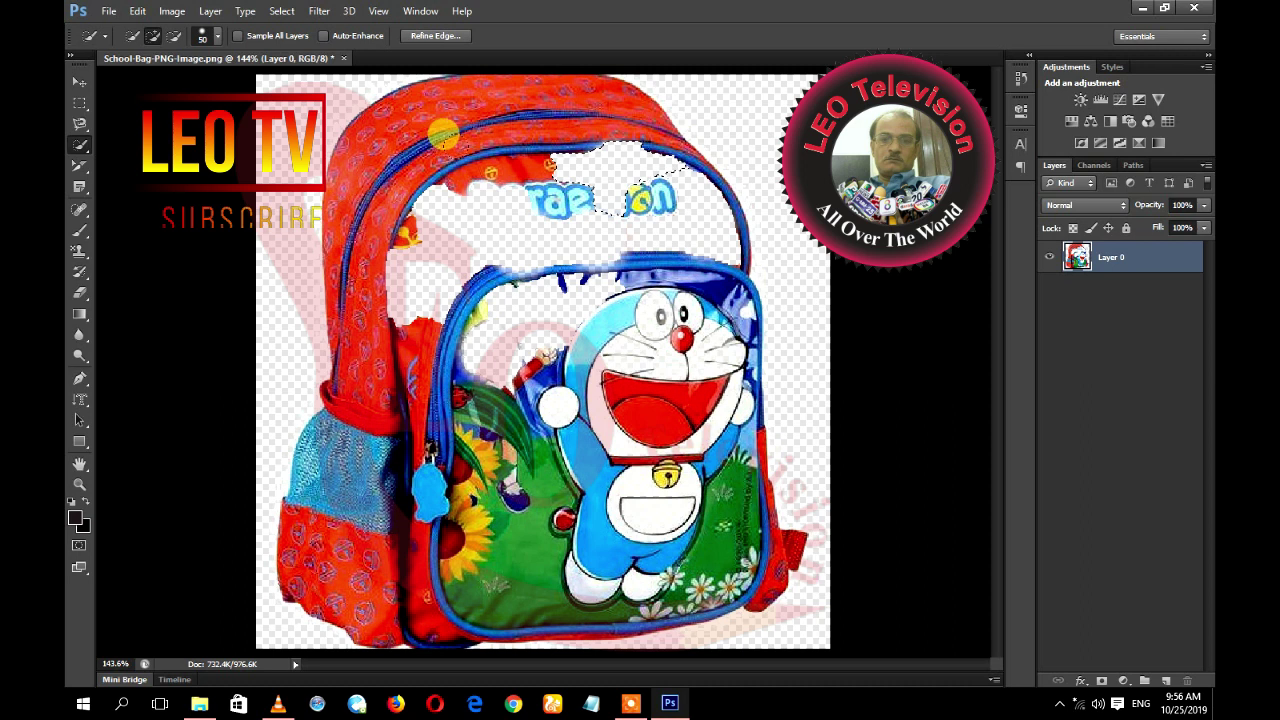
pyautogui.press('Delete')
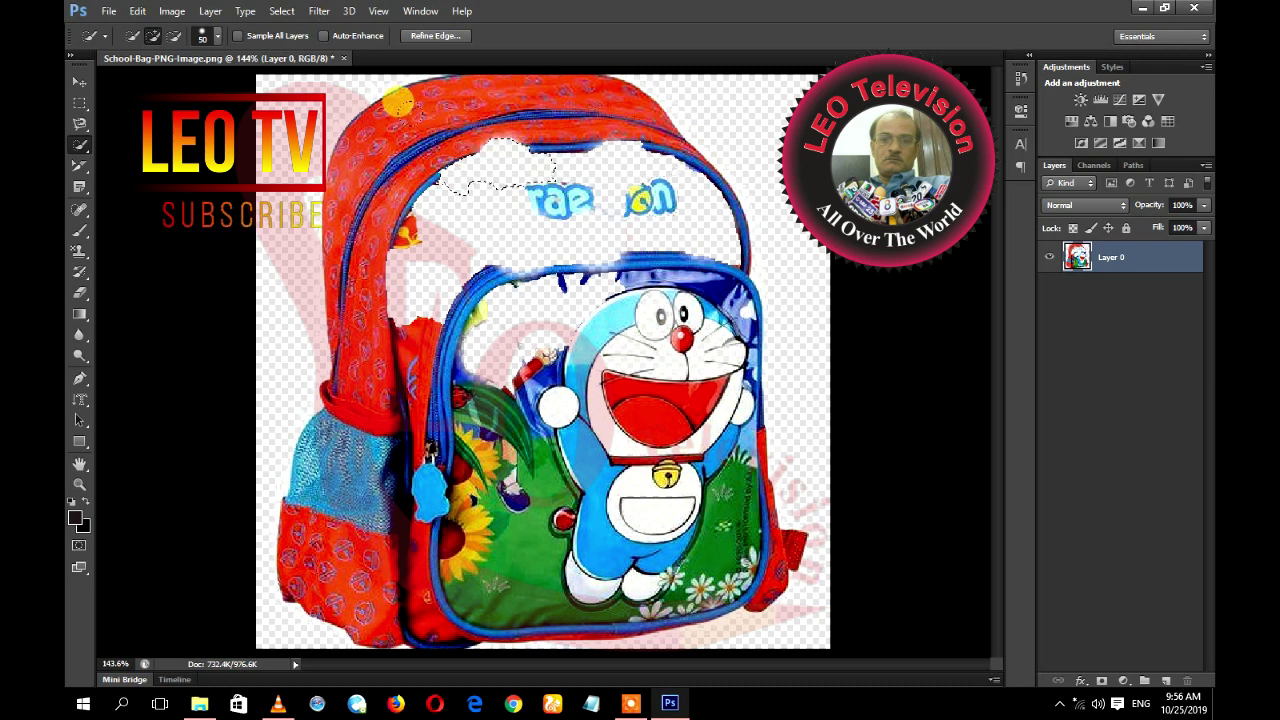
pyautogui.moveTo(397, 101); pyautogui.dragTo(435, 130)
pyautogui.press('Delete')
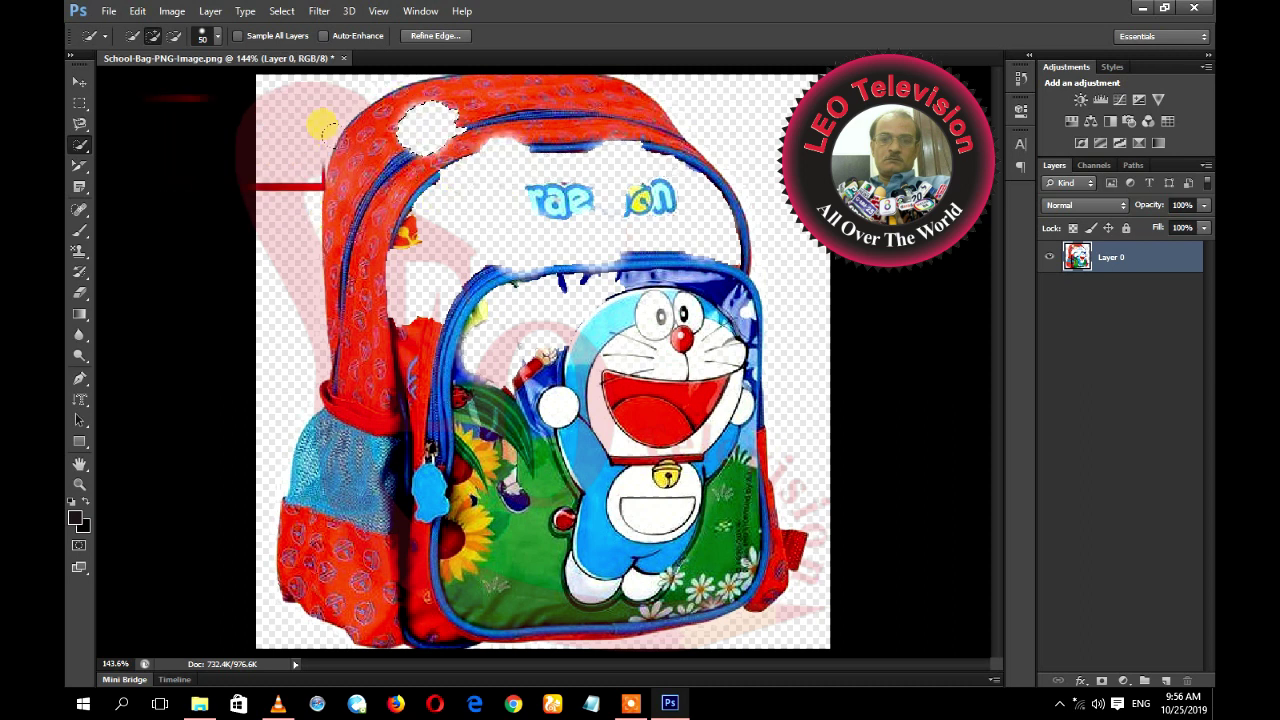
pyautogui.click(322, 125)
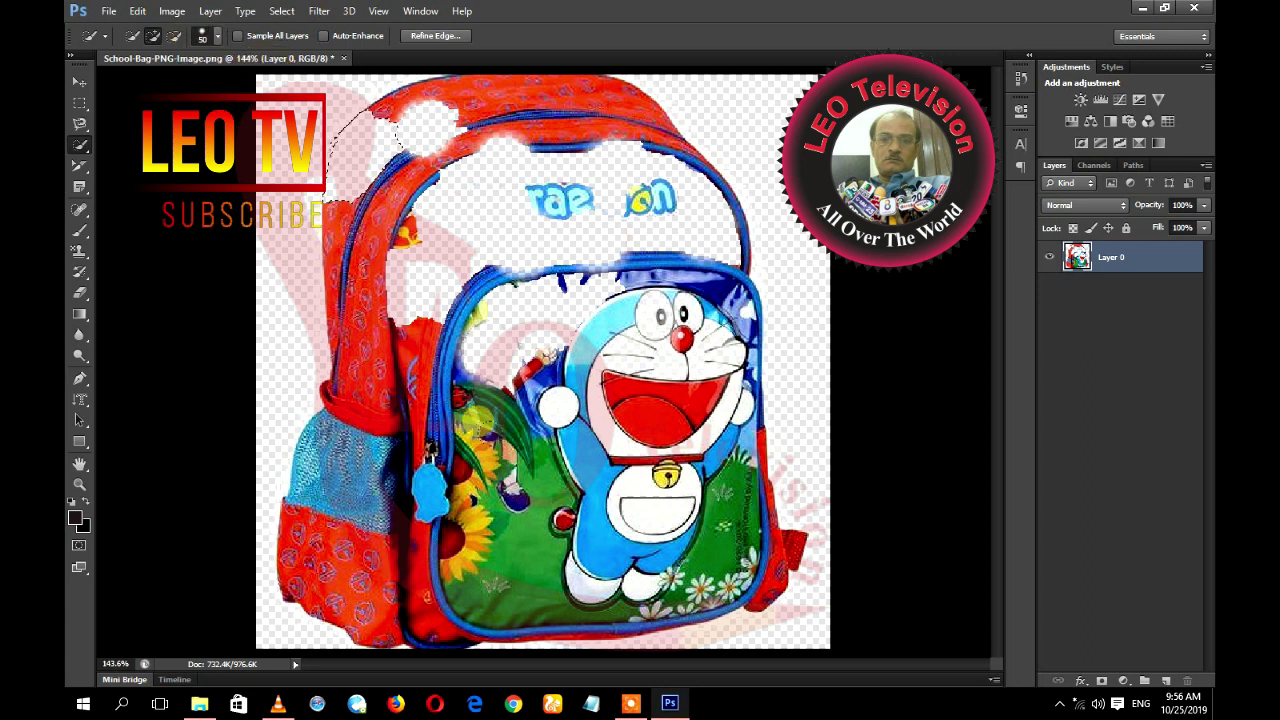
# Step back four times with Ctrl+Alt+Z to restore the erased label, boy and strap areas.
pyautogui.hotkey('ctrl', 'alt', 'z')
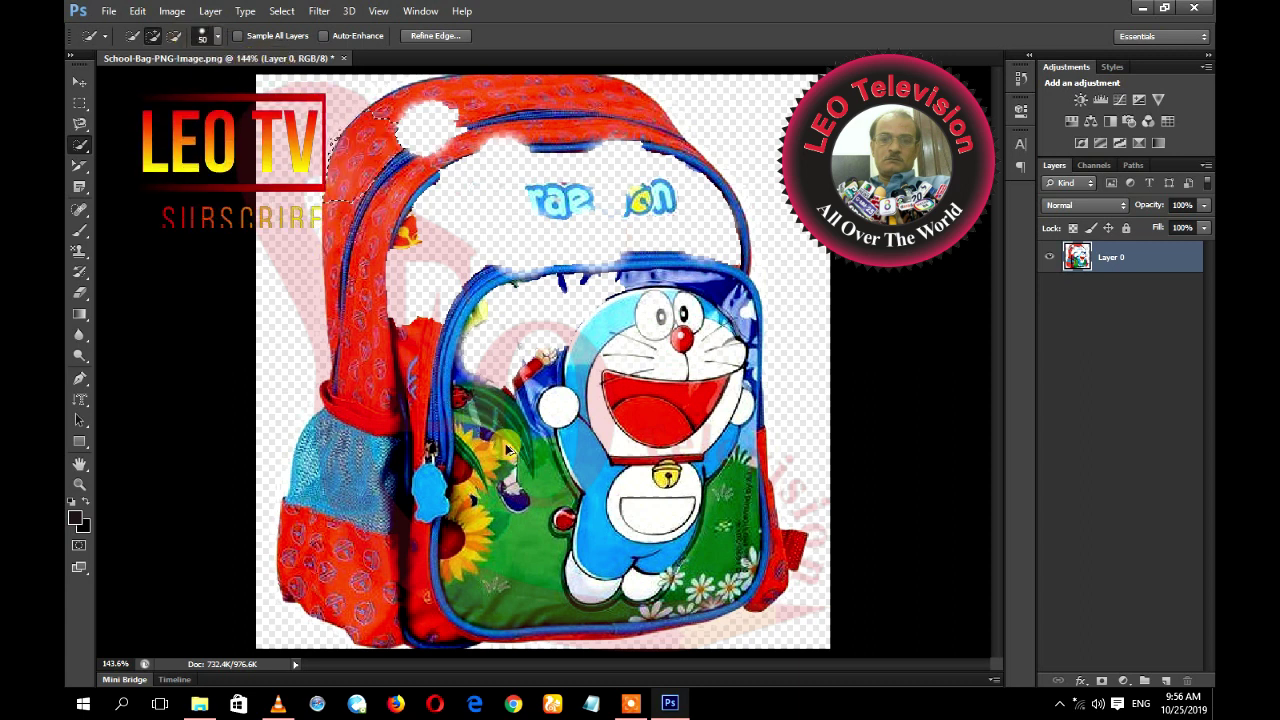
pyautogui.hotkey('ctrl', 'alt', 'z')
pyautogui.hotkey('ctrl', 'alt', 'z')
pyautogui.hotkey('ctrl', 'alt', 'z')
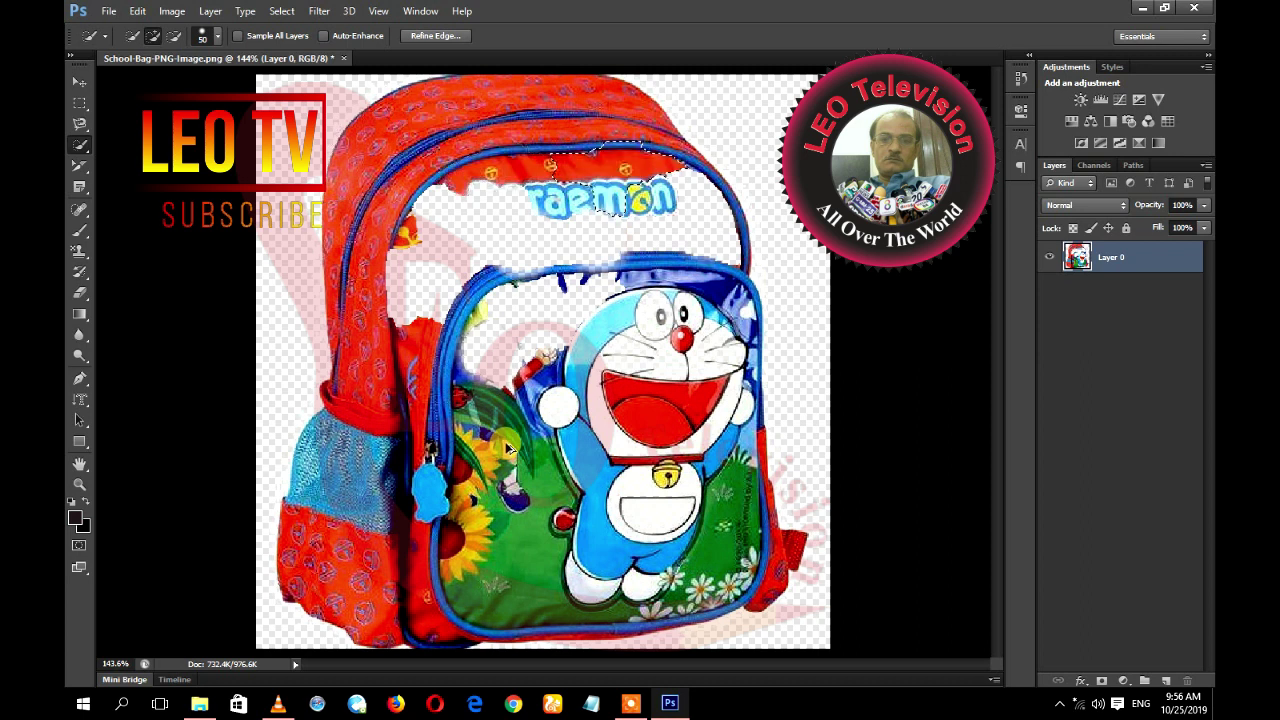
pyautogui.hotkey('ctrl', 'alt', 'z')
pyautogui.hotkey('ctrl', 'alt', 'z')
pyautogui.hotkey('ctrl', 'alt', 'z')
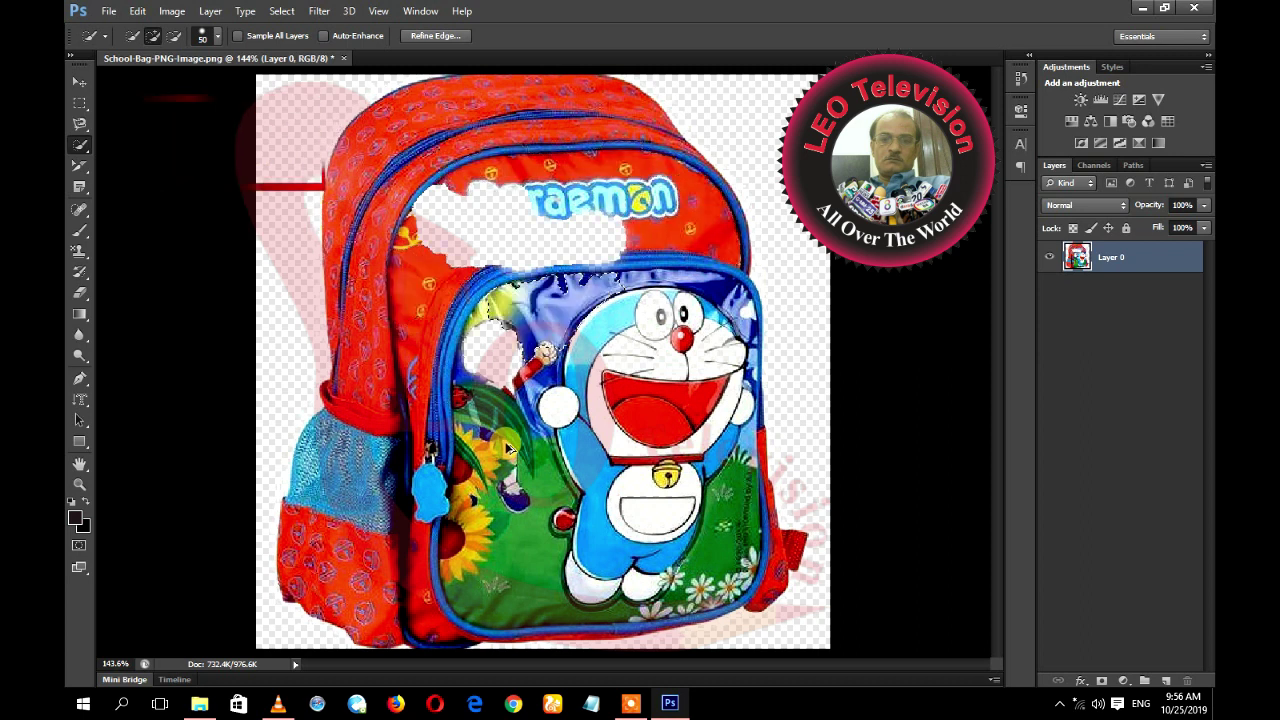
pyautogui.hotkey('ctrl', 'alt', 'z')
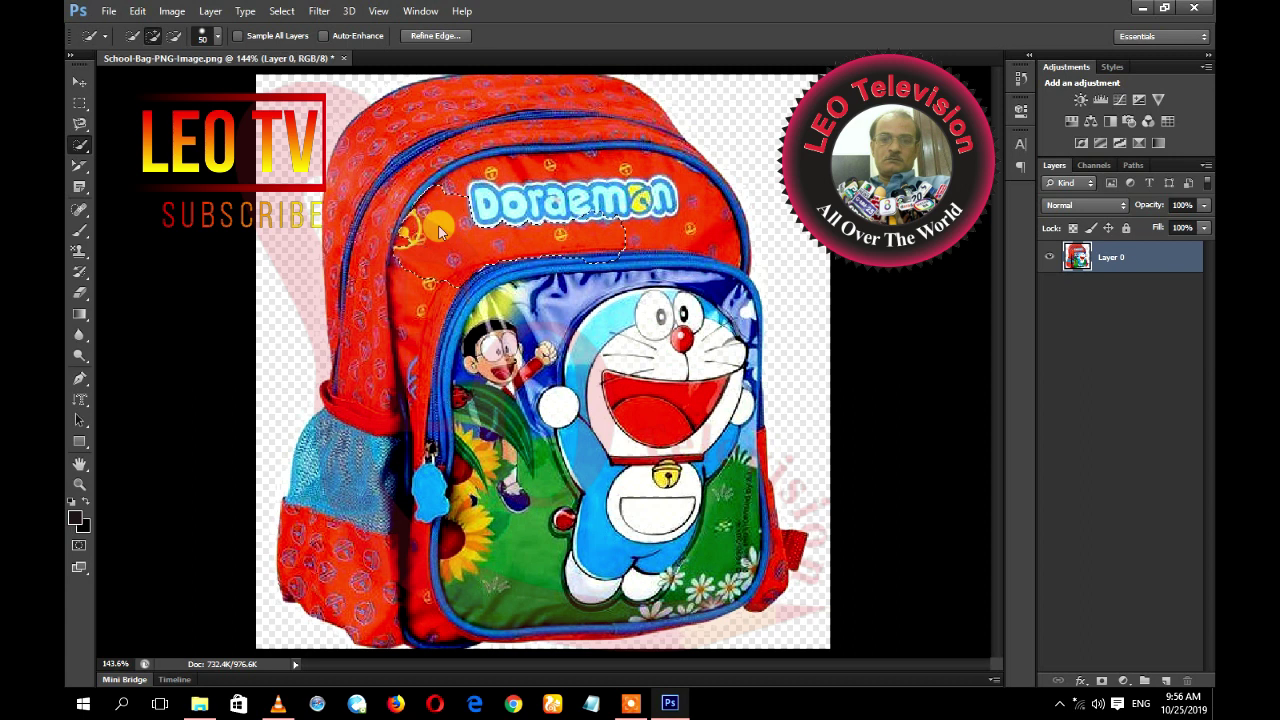
# Erase the red areas beside and above the Doraemon label, then undo both deletions.
pyautogui.press('Delete')
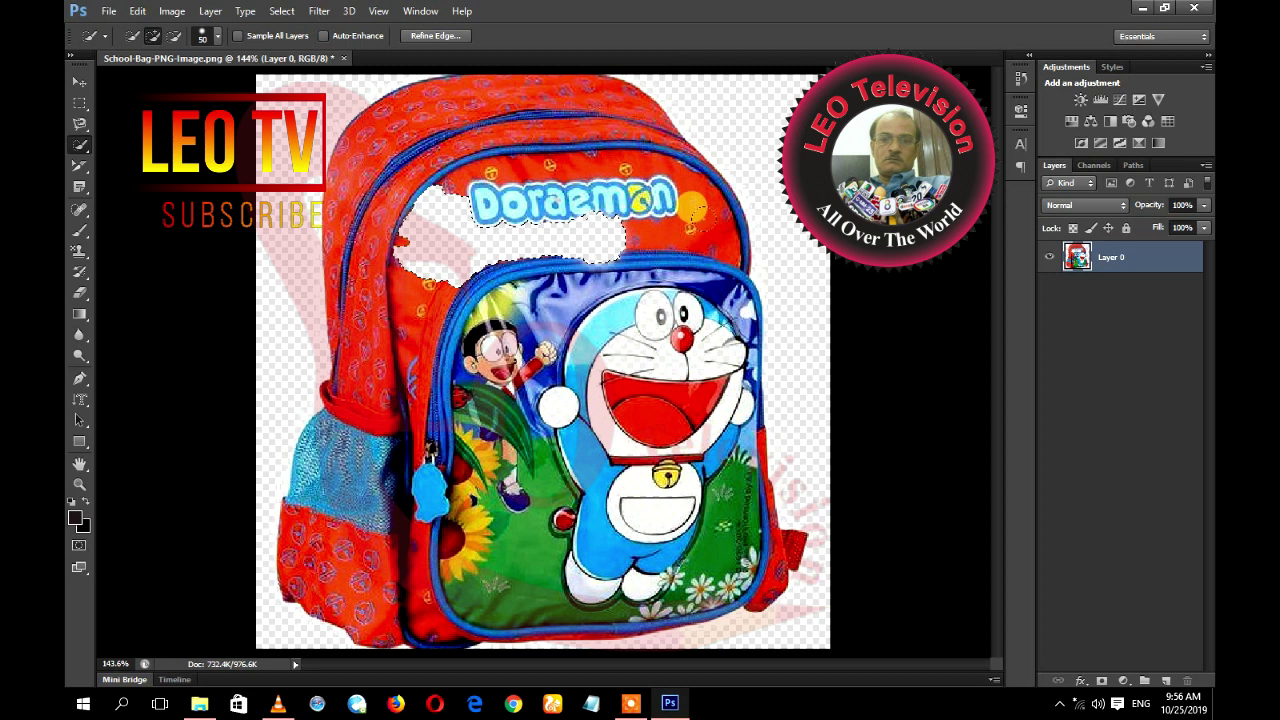
pyautogui.moveTo(722, 240); pyautogui.dragTo(695, 207)
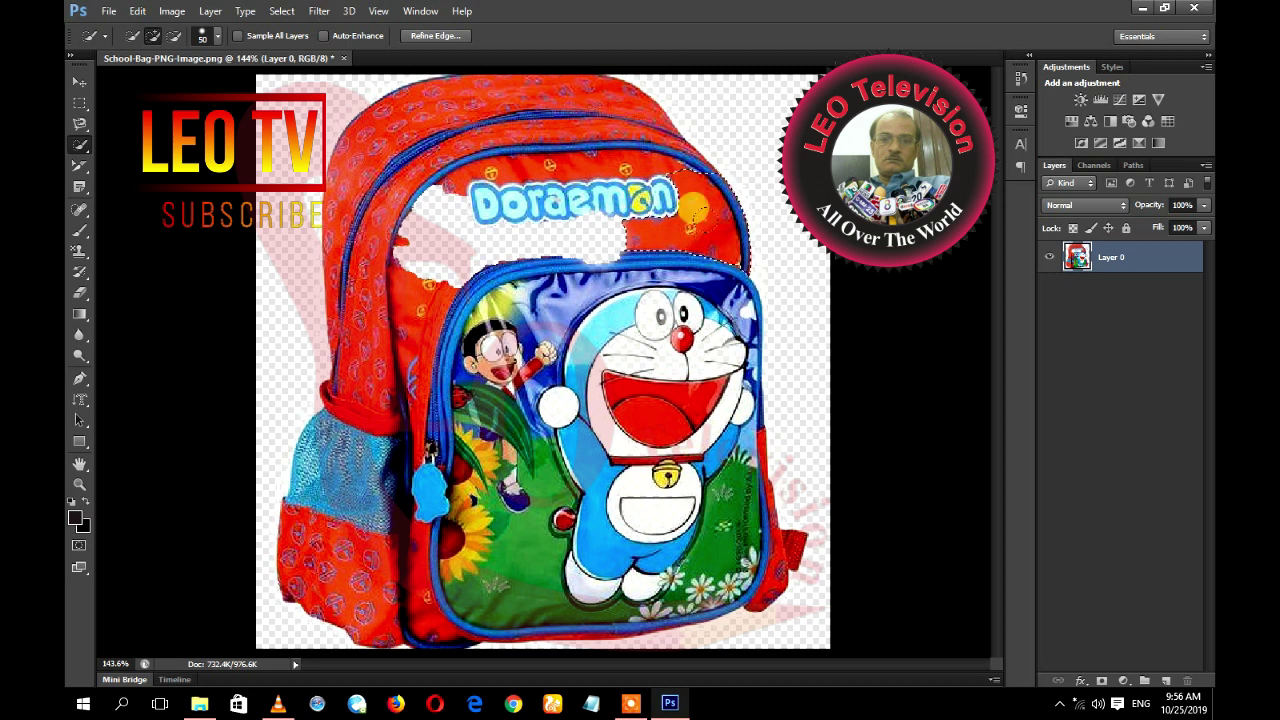
pyautogui.press('Delete')
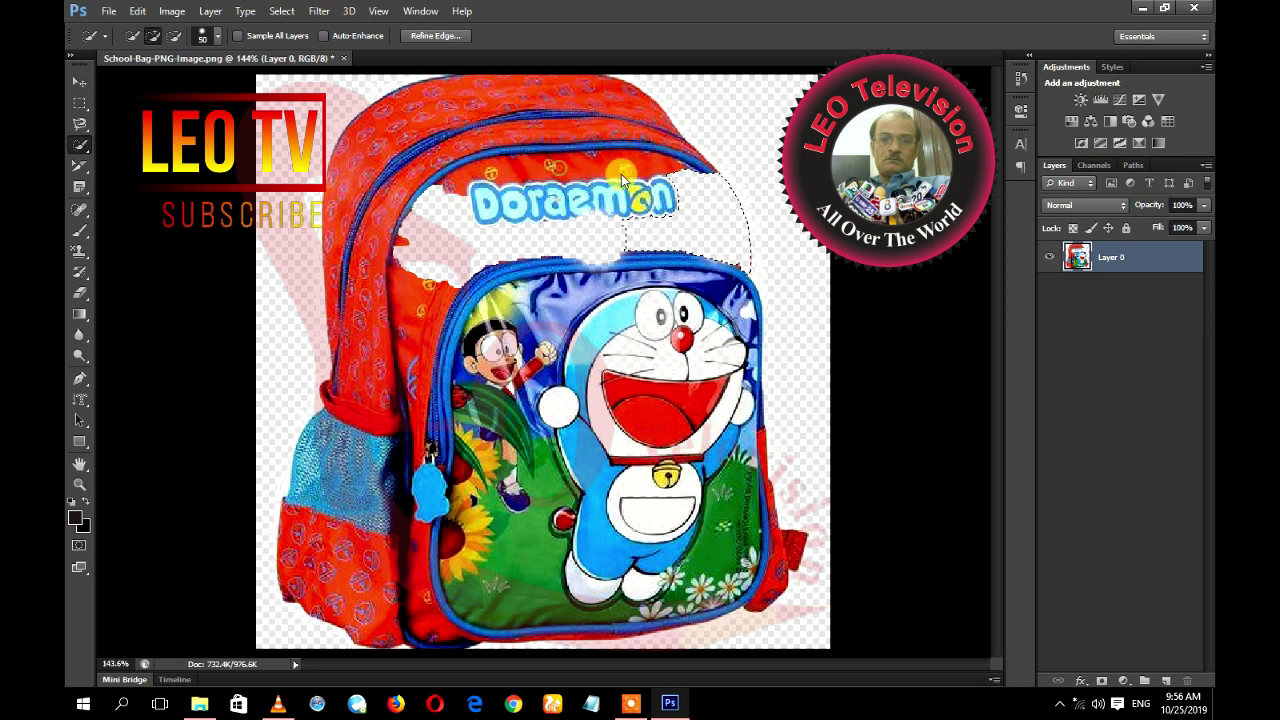
pyautogui.moveTo(622, 180); pyautogui.dragTo(500, 168)
pyautogui.press('Delete')
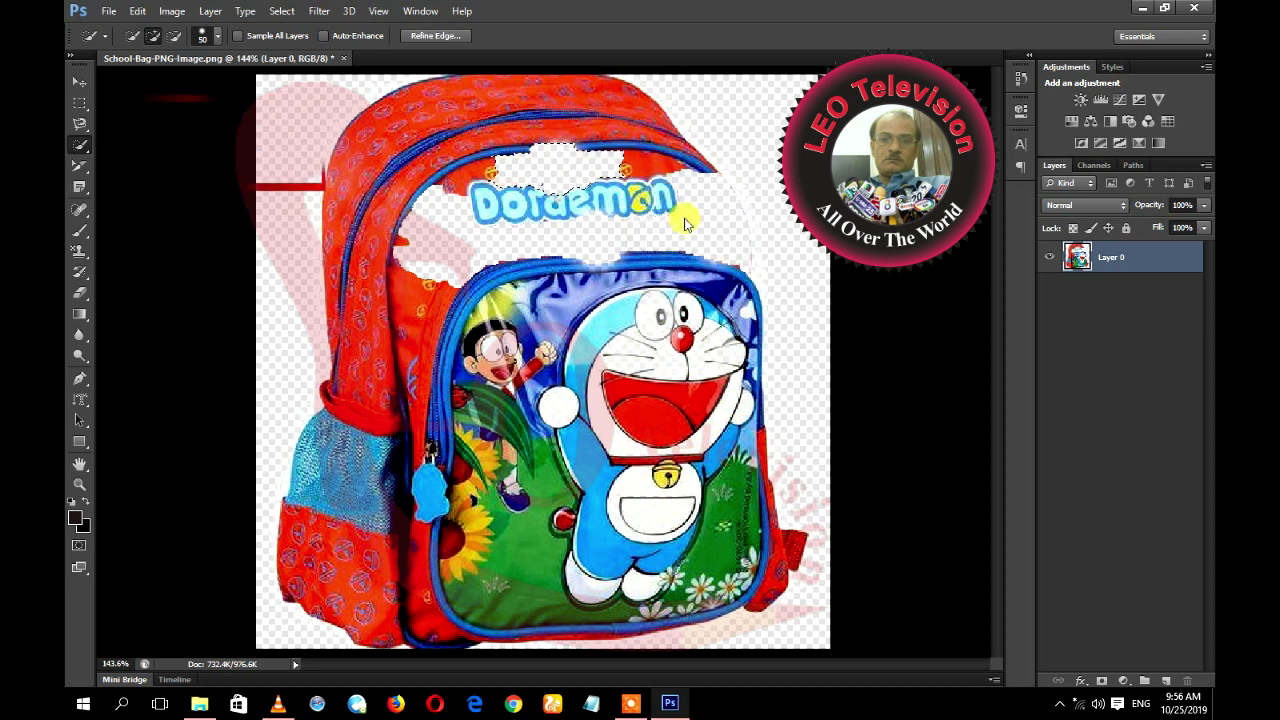
pyautogui.hotkey('ctrl', 'z')
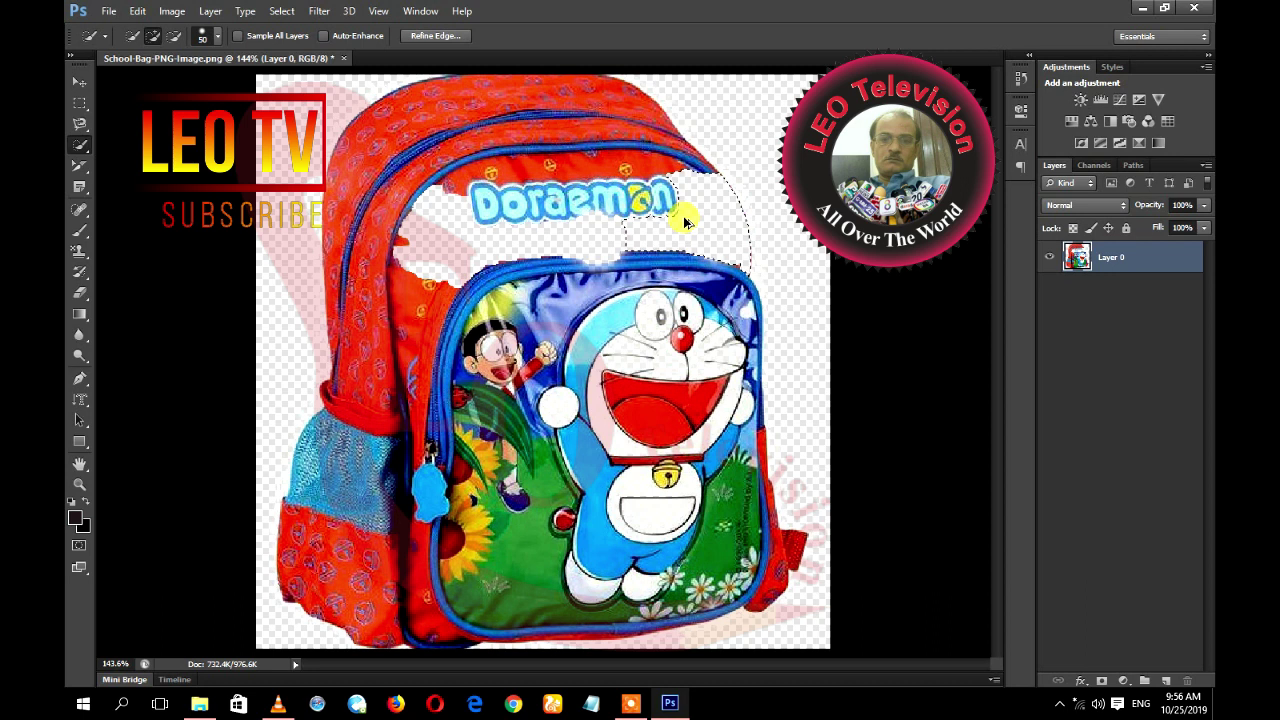
pyautogui.hotkey('ctrl', 'alt', 'z')
pyautogui.hotkey('ctrl', 'alt', 'z')
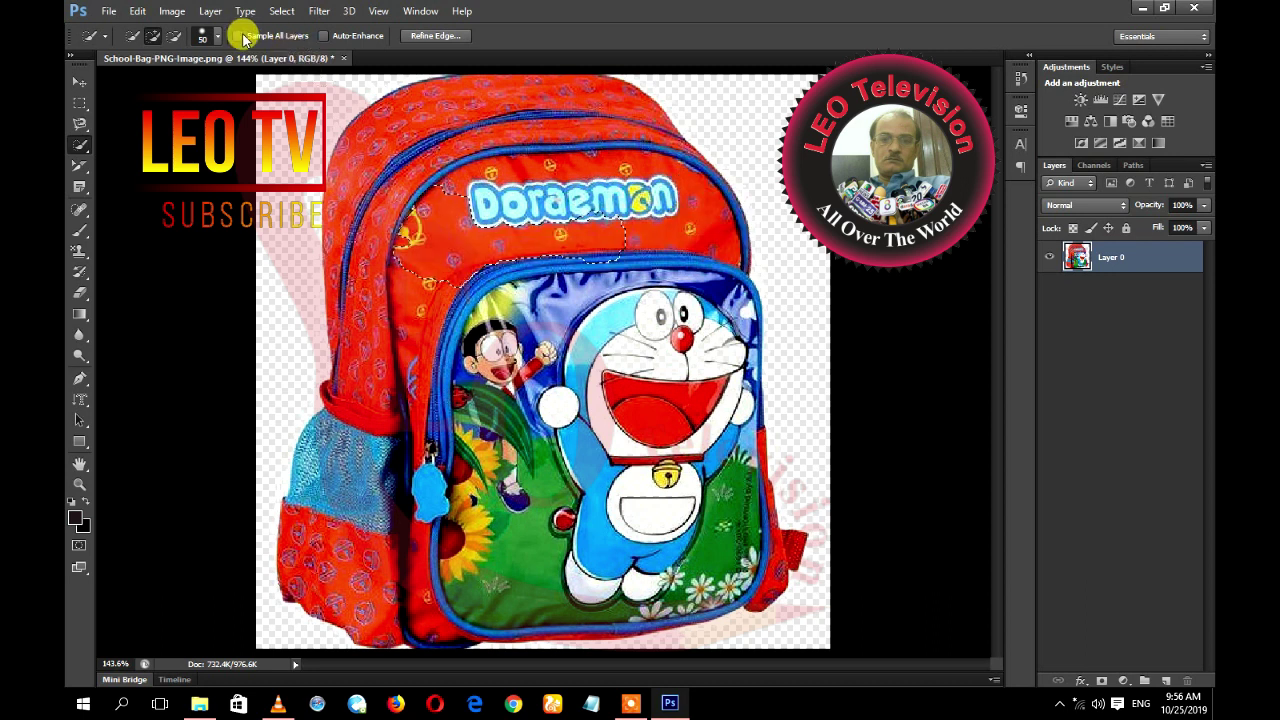
pyautogui.click(217, 36)
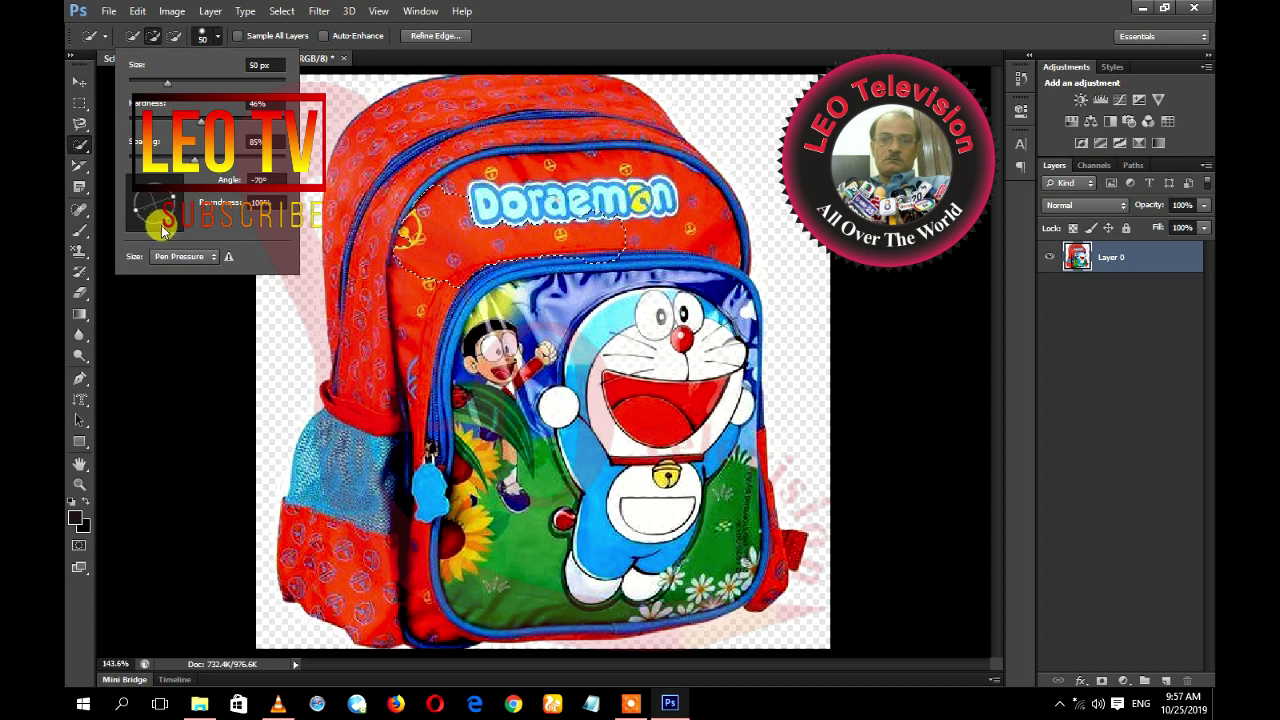
# Delete the bag's upper-left edge, then its top flap, undoing each deletion.
pyautogui.click(440, 270)
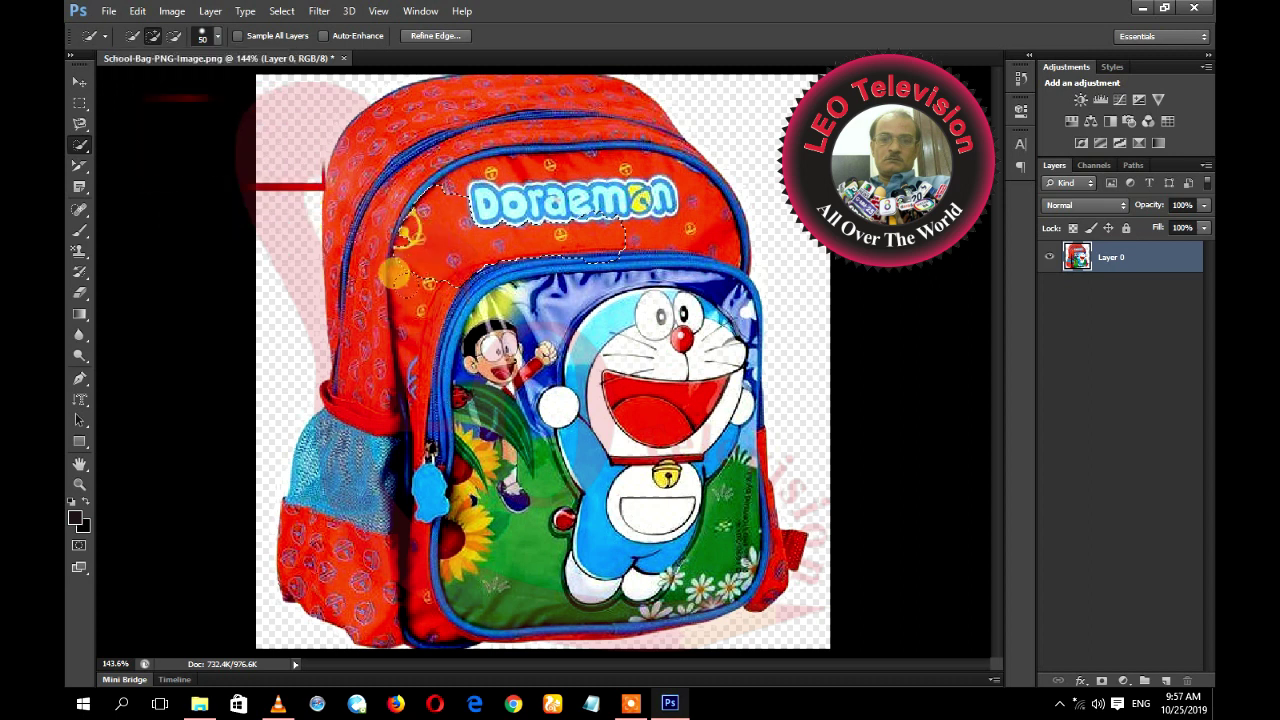
pyautogui.moveTo(395, 272); pyautogui.dragTo(385, 318)
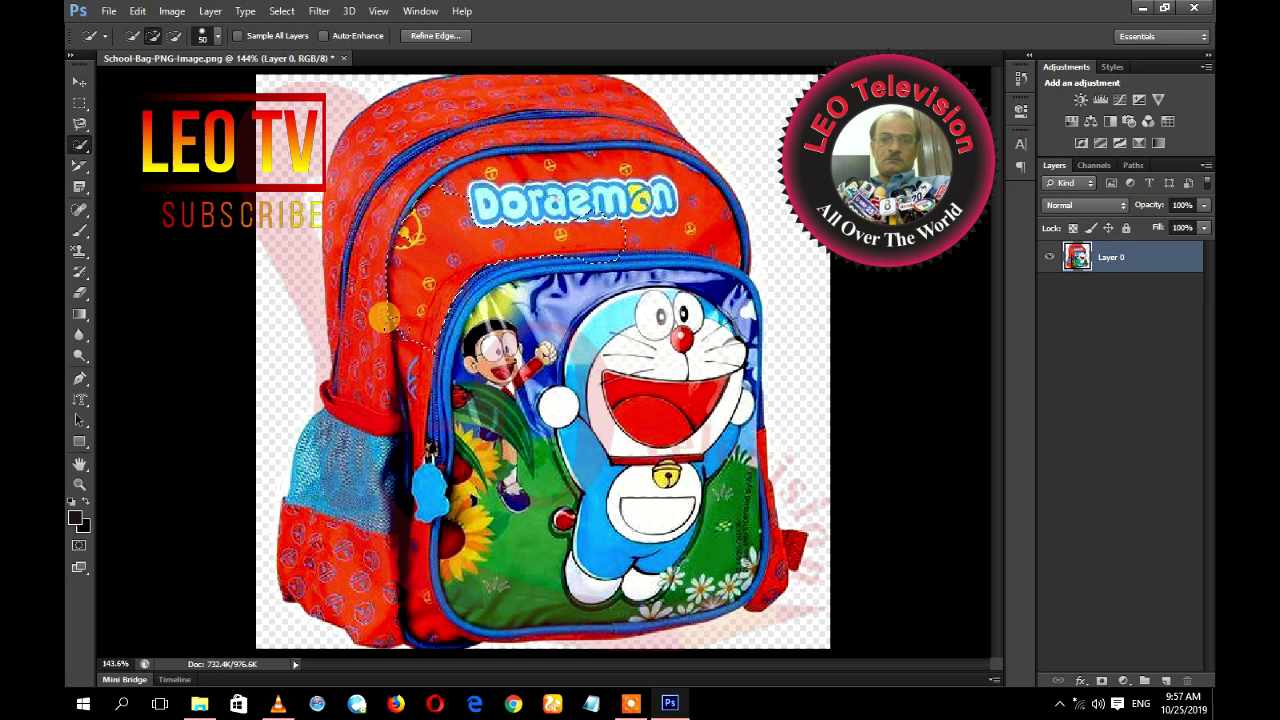
pyautogui.press('Delete')
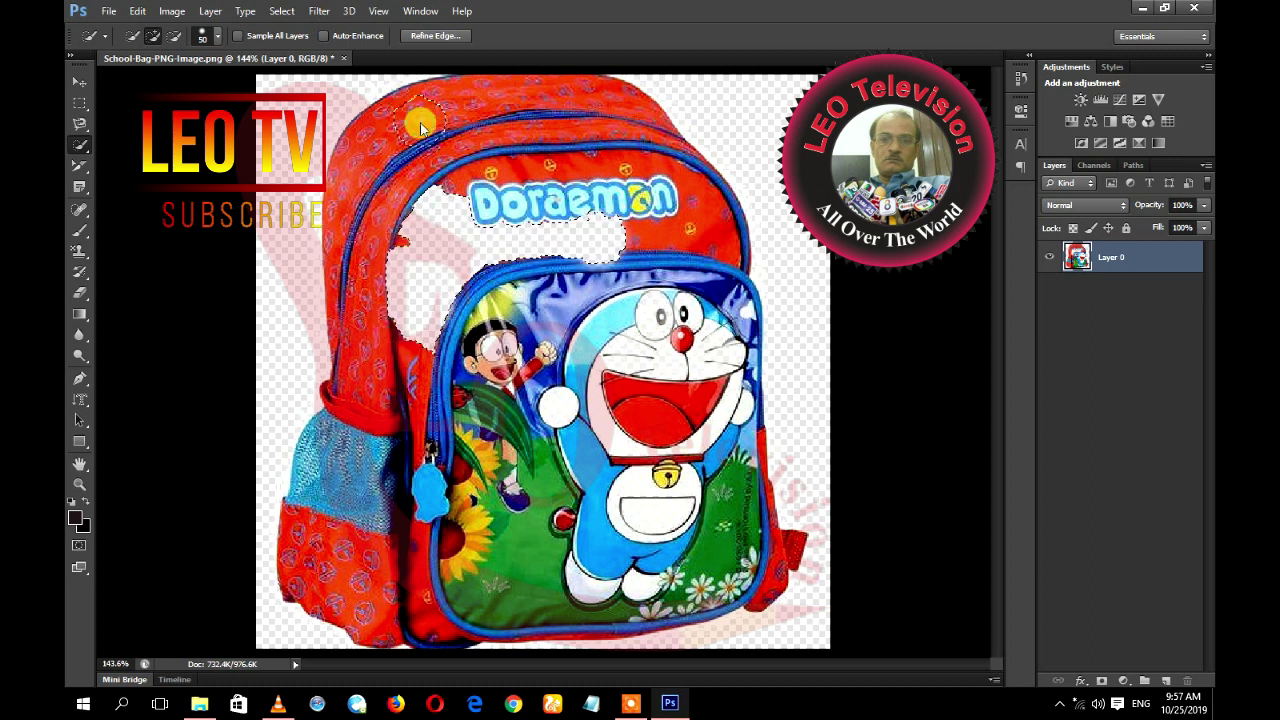
pyautogui.moveTo(420, 127); pyautogui.dragTo(441, 148)
pyautogui.hotkey('ctrl', 'alt', 'z')
pyautogui.hotkey('ctrl', 'alt', 'z')
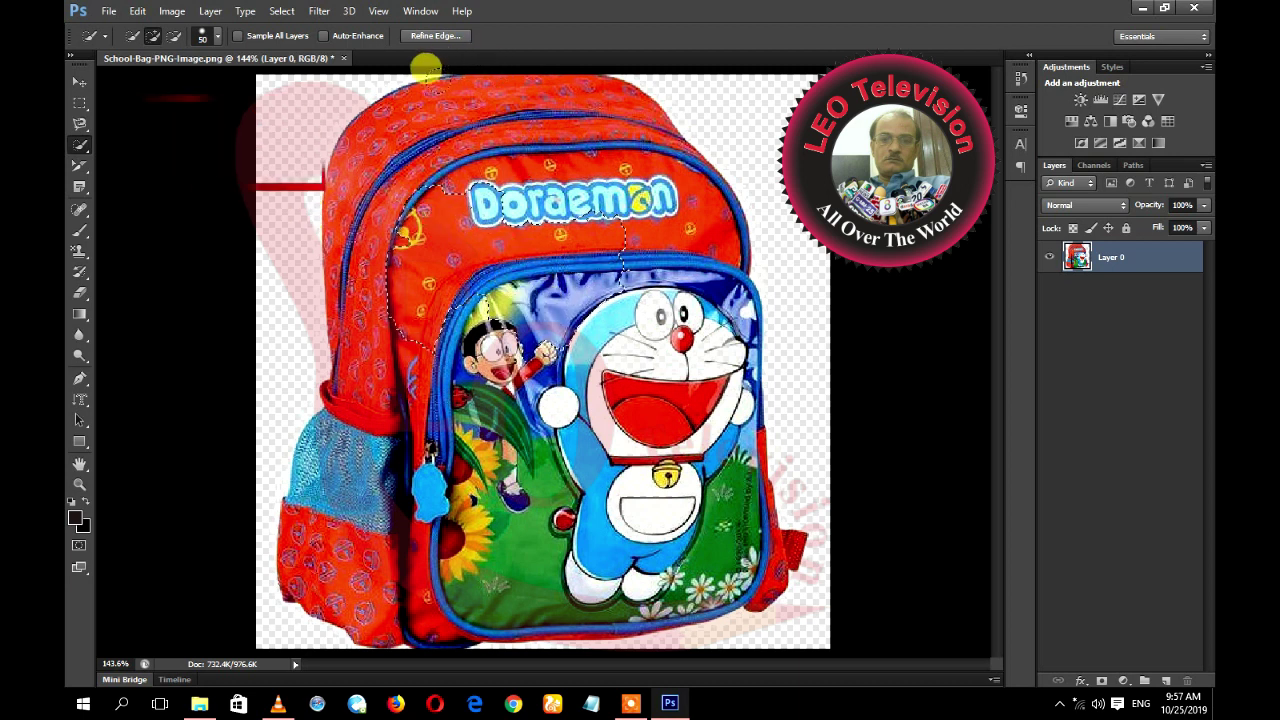
pyautogui.moveTo(425, 66); pyautogui.dragTo(672, 198)
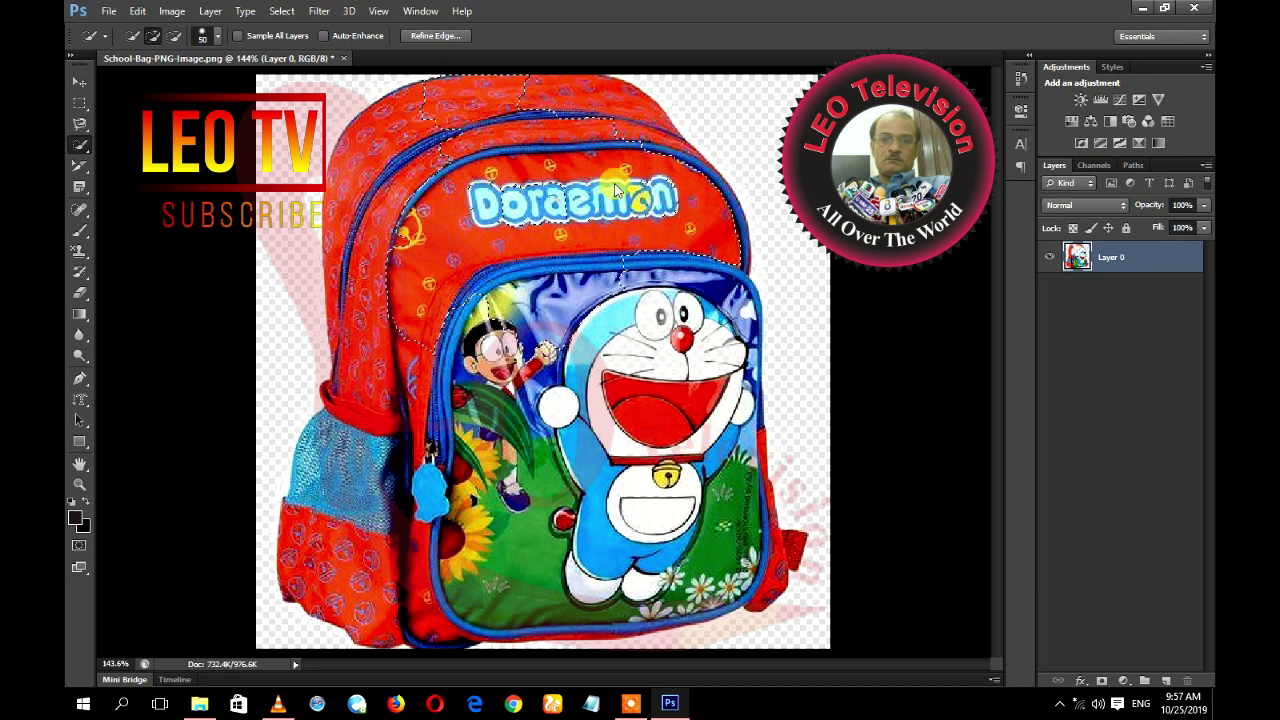
pyautogui.press('Delete')
pyautogui.hotkey('ctrl', 'z')
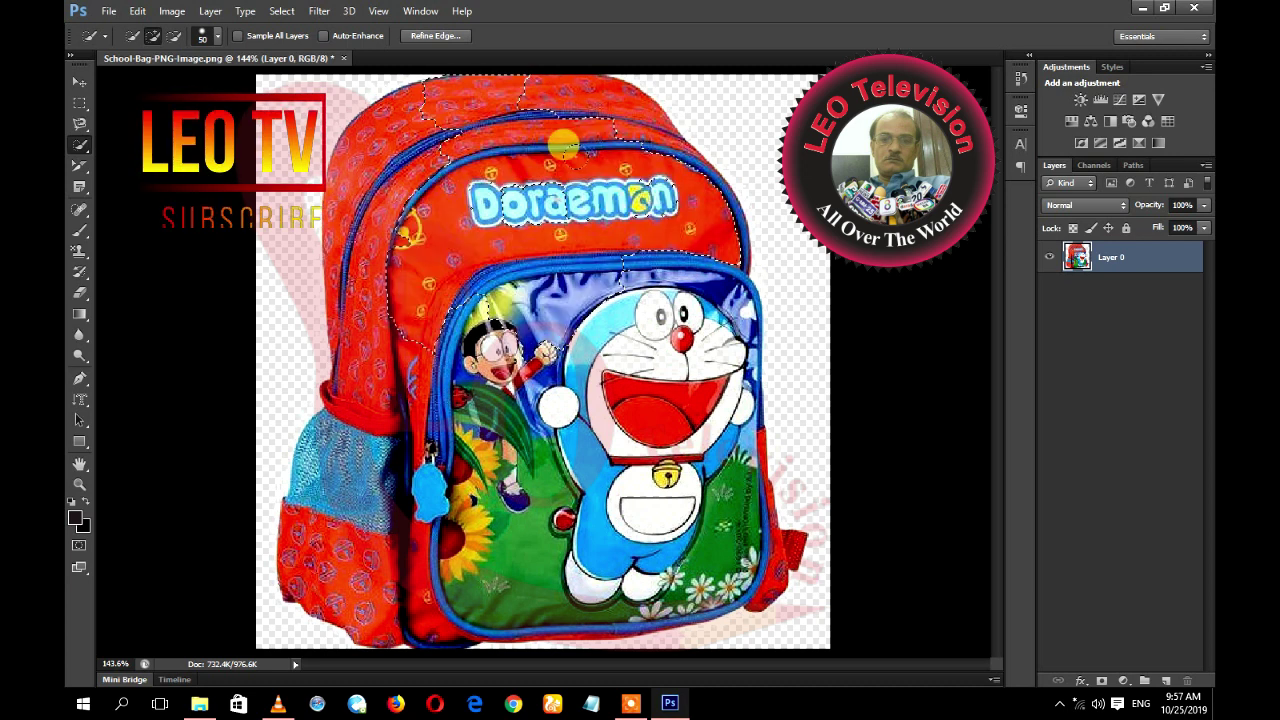
# Deselect, select the bag's top edge and left strap, delete them, then undo.
pyautogui.rightClick(400, 155)
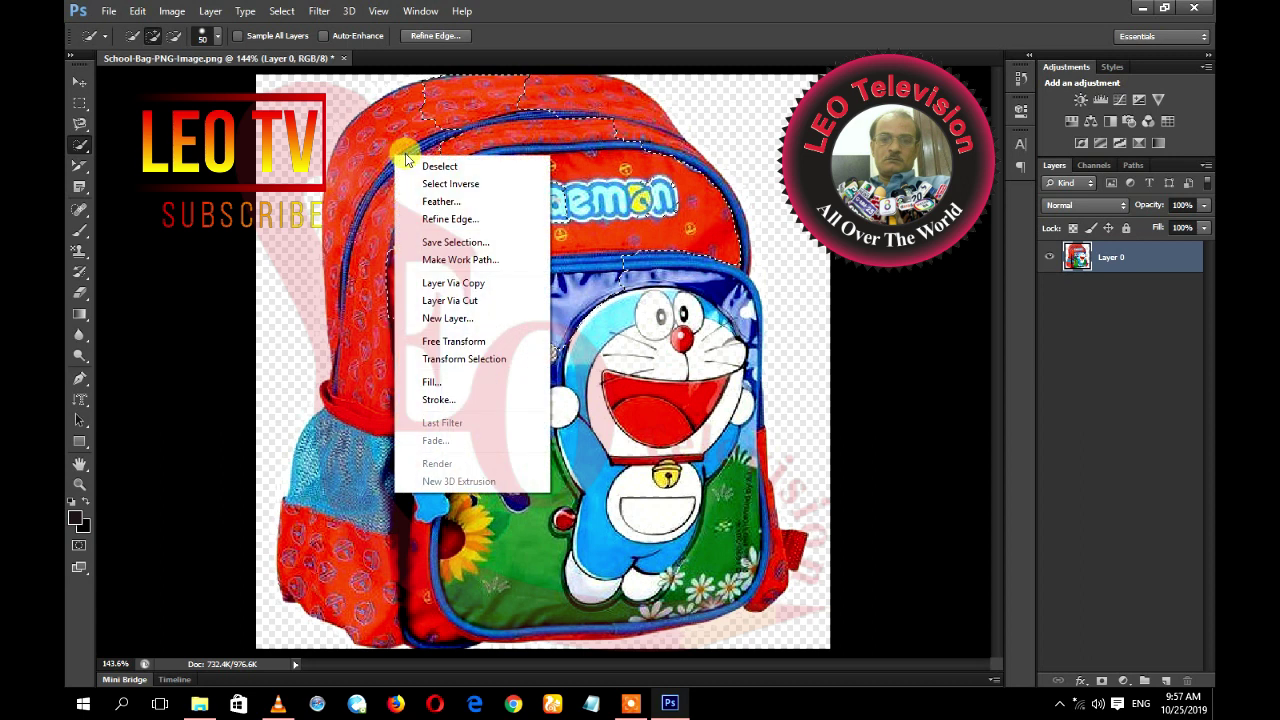
pyautogui.click(412, 166)
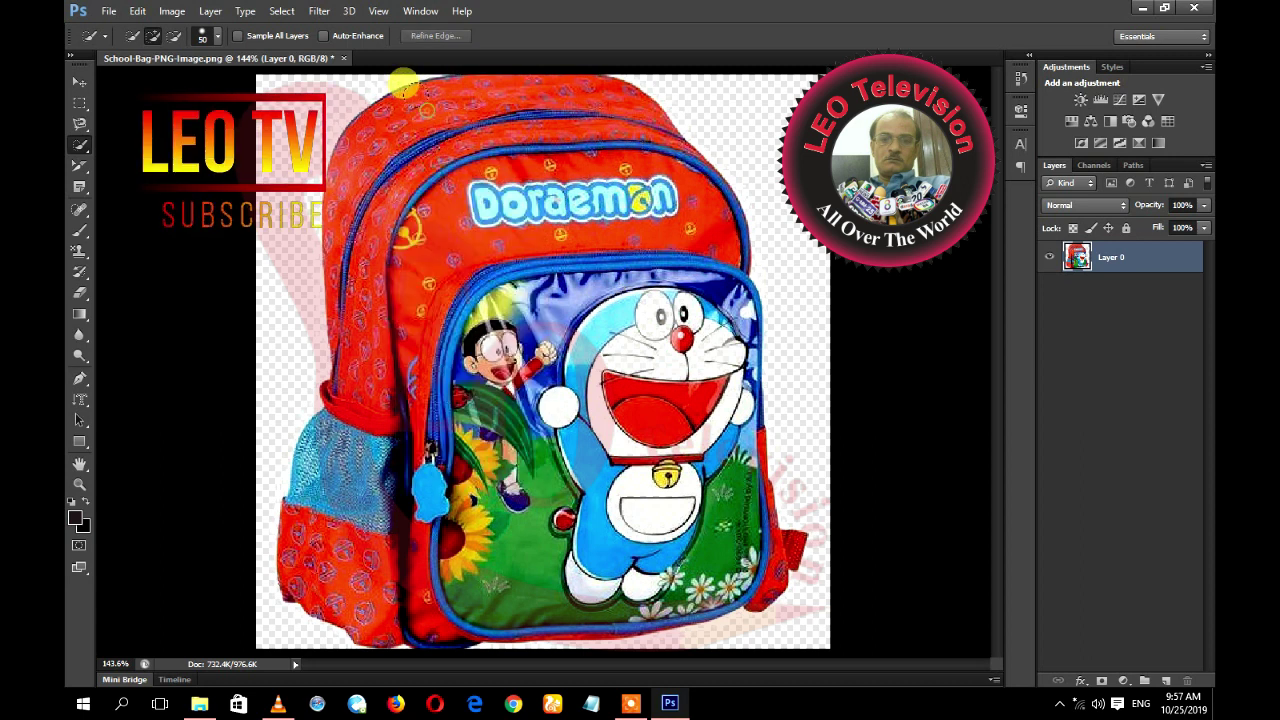
pyautogui.moveTo(510, 88)
pyautogui.mouseDown()
pyautogui.moveTo(624, 104)
pyautogui.moveTo(580, 108)
pyautogui.mouseUp()
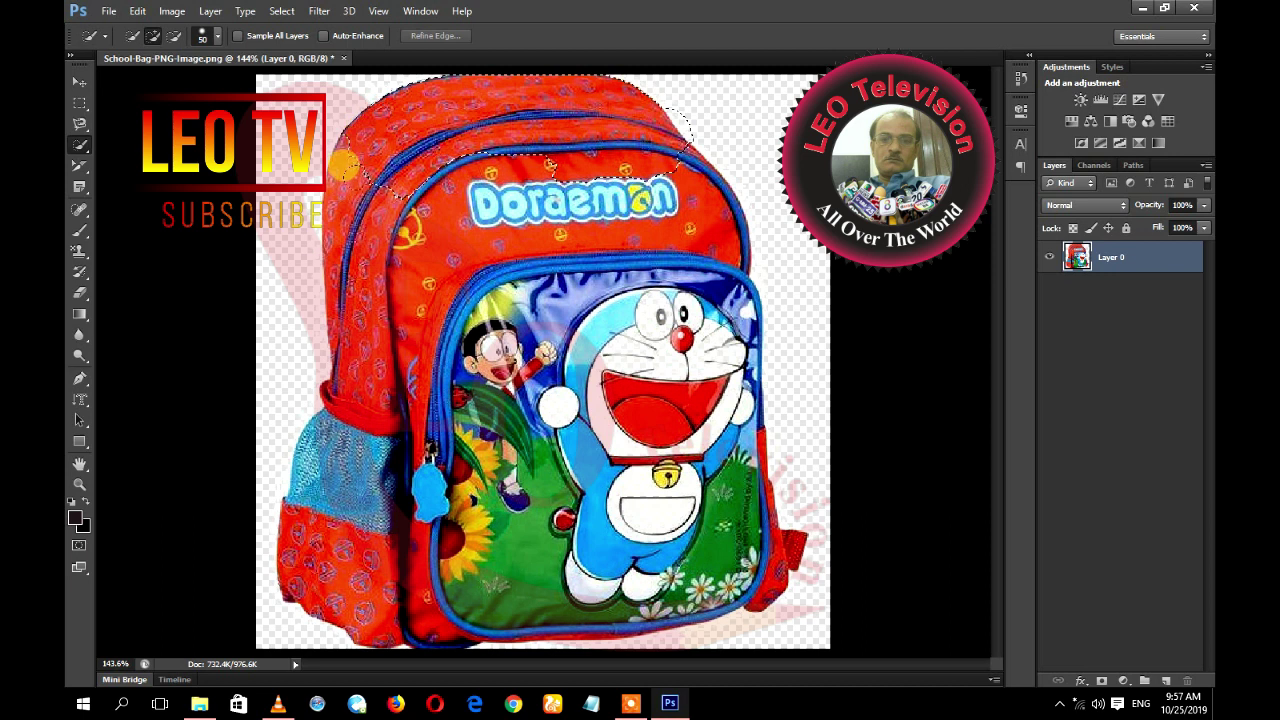
pyautogui.moveTo(318, 244)
pyautogui.mouseDown()
pyautogui.moveTo(313, 290)
pyautogui.moveTo(362, 388)
pyautogui.moveTo(350, 320)
pyautogui.moveTo(418, 218)
pyautogui.mouseUp()
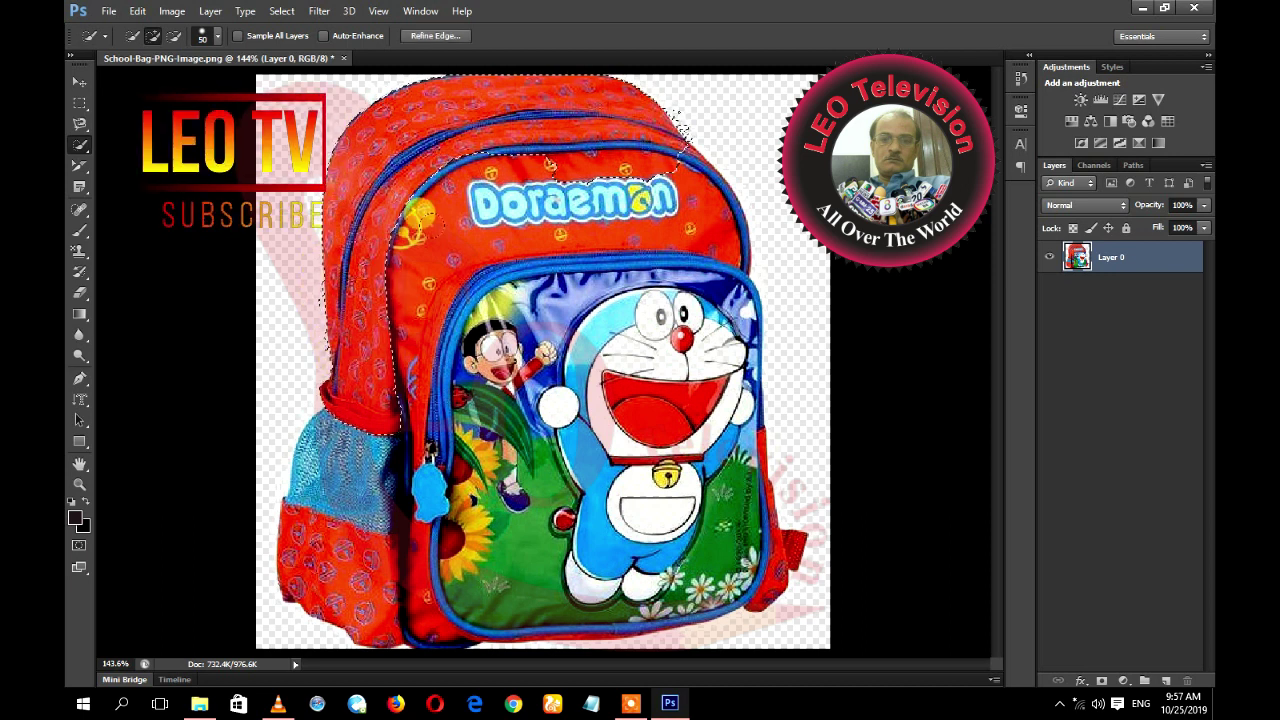
pyautogui.press('Delete')
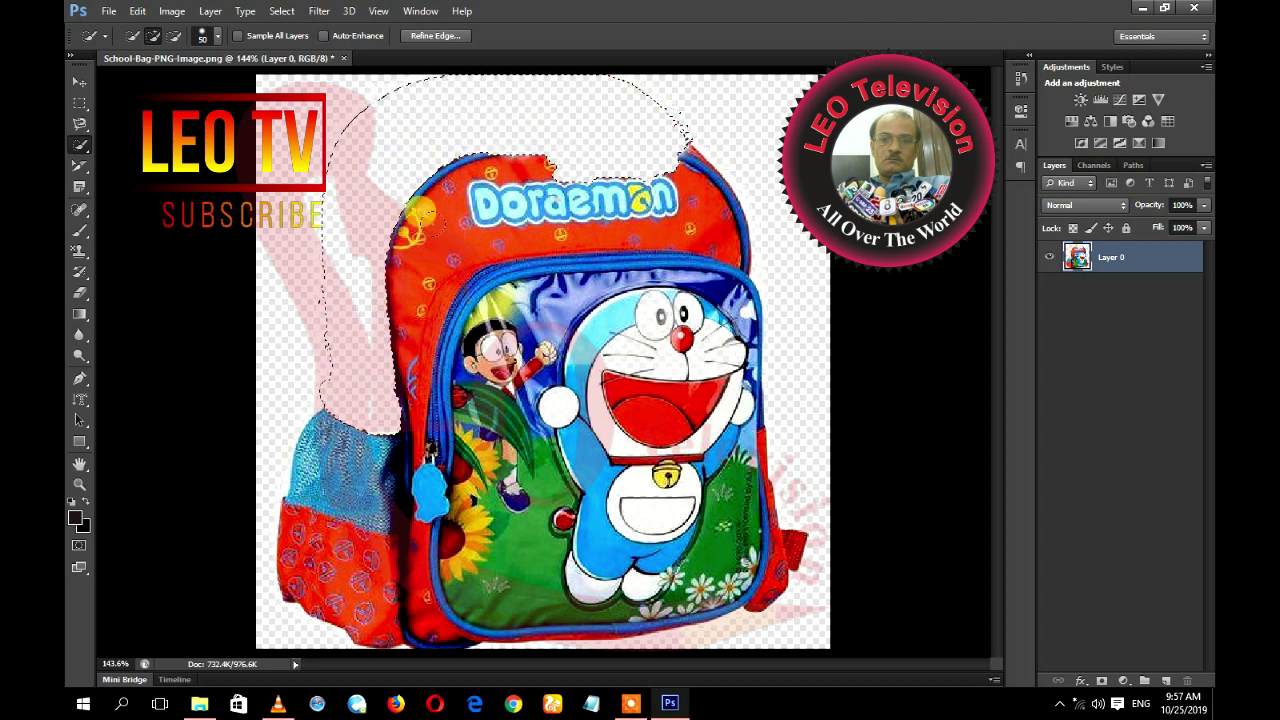
pyautogui.hotkey('ctrl', 'z')
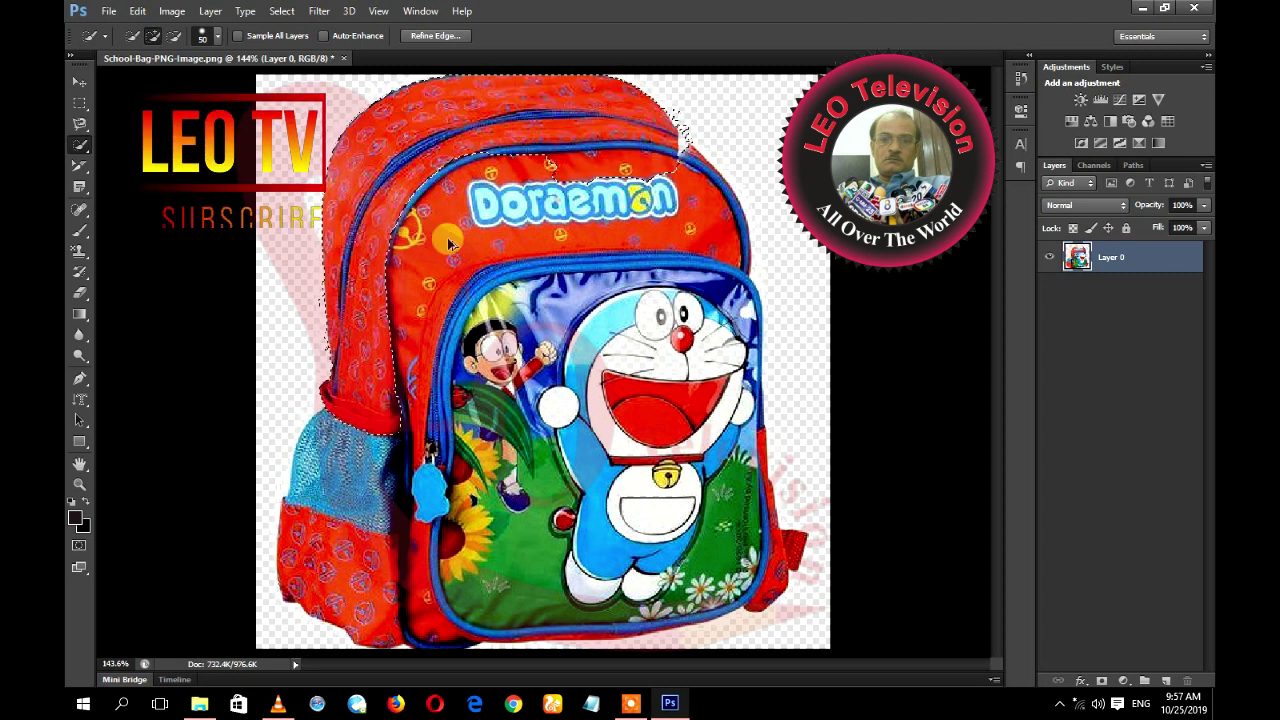
# Tilt the Quick Selection brush tip angle, then delete the selected top of the bag.
pyautogui.click(219, 36)
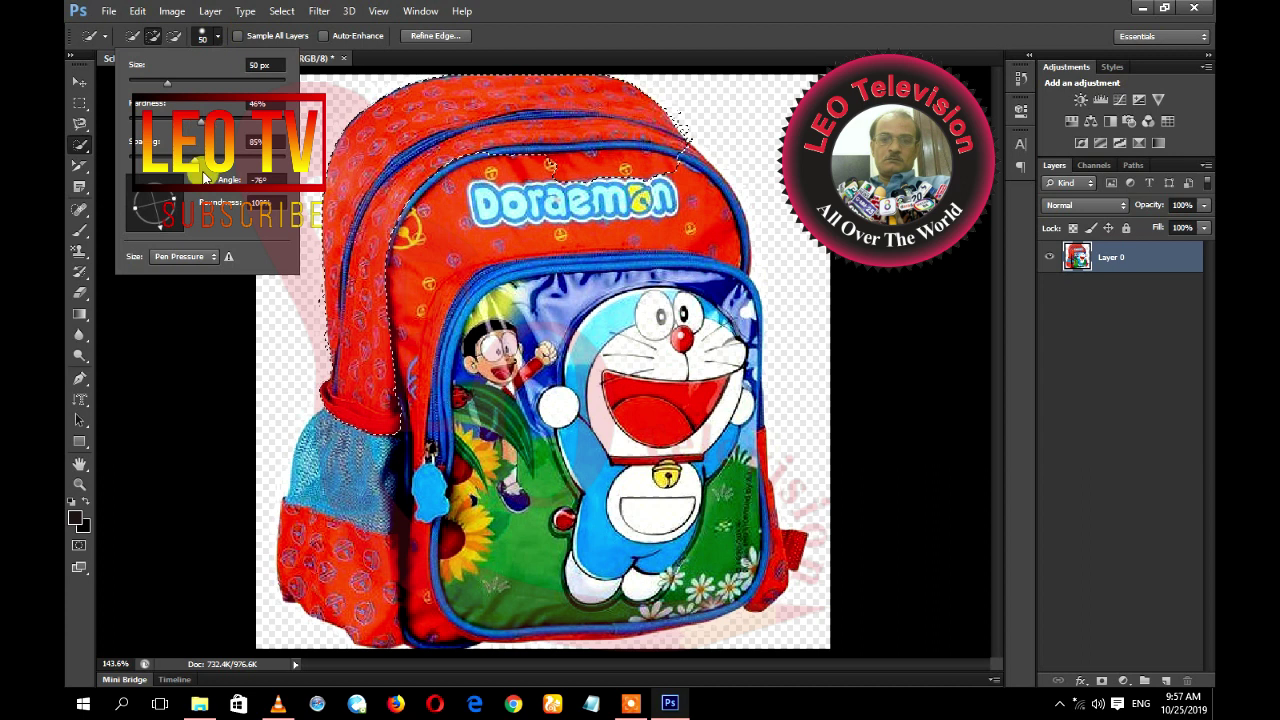
pyautogui.moveTo(157, 214); pyautogui.dragTo(171, 209)
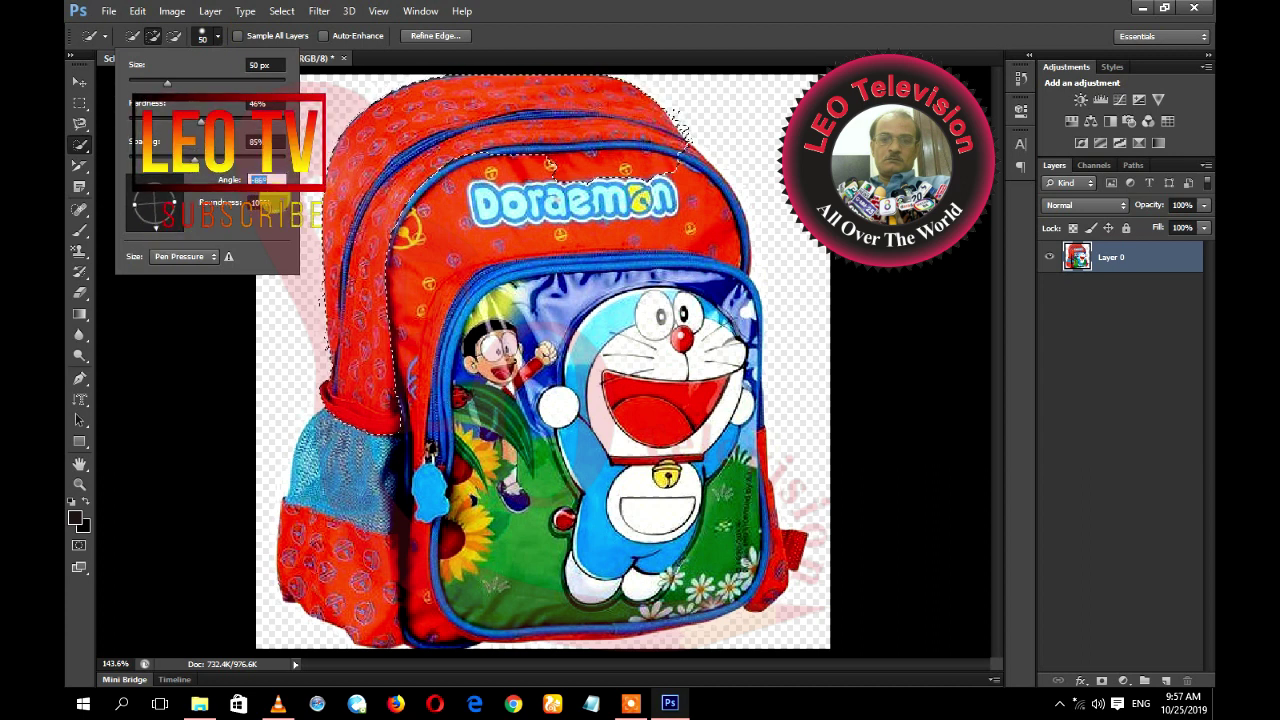
pyautogui.click(218, 257)
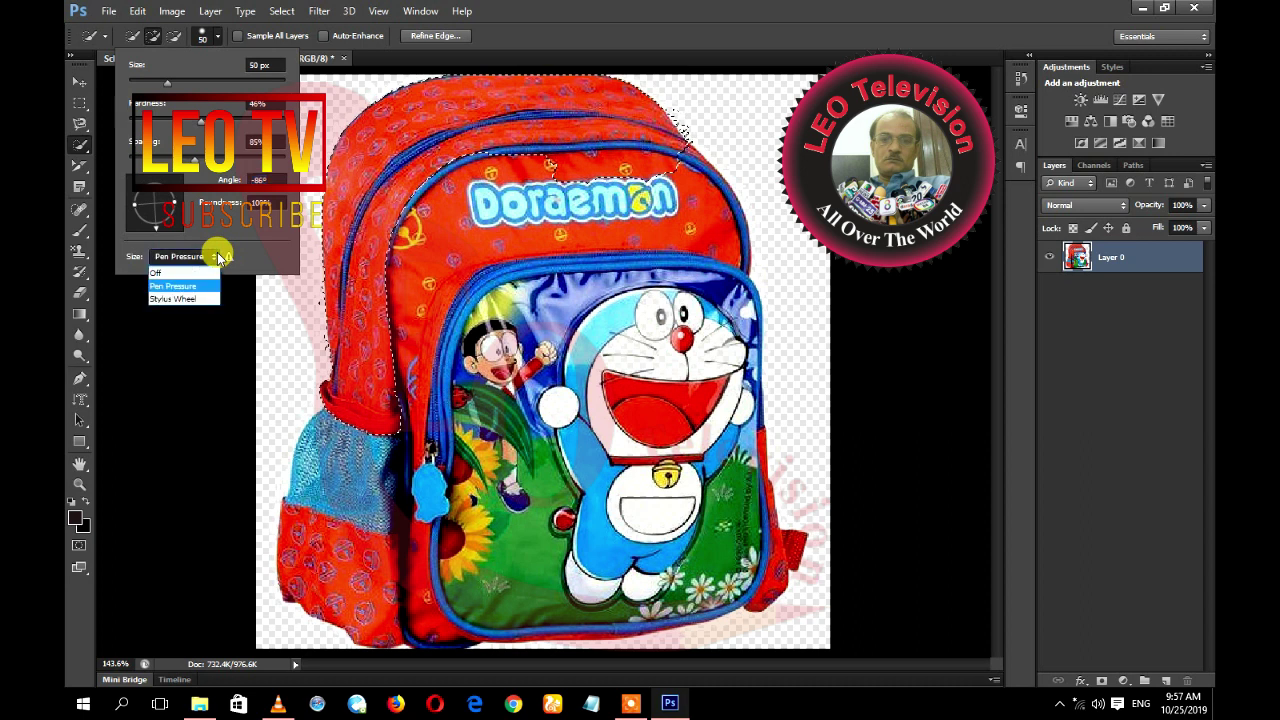
pyautogui.click(156, 272)
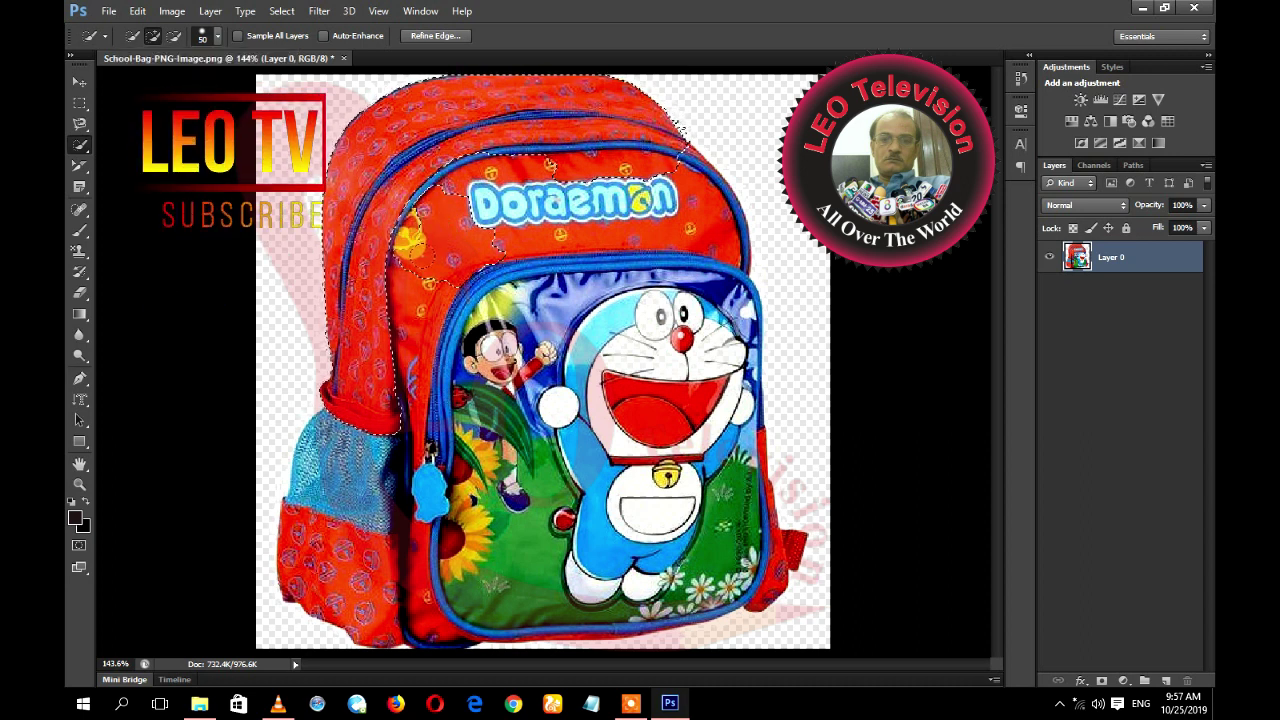
pyautogui.press('Delete')
# Deselect, then undo back to restore the bag's top and the Doraemon logo.
pyautogui.hotkey('ctrl', 'd')
pyautogui.moveTo(473, 232); pyautogui.dragTo(468, 225)
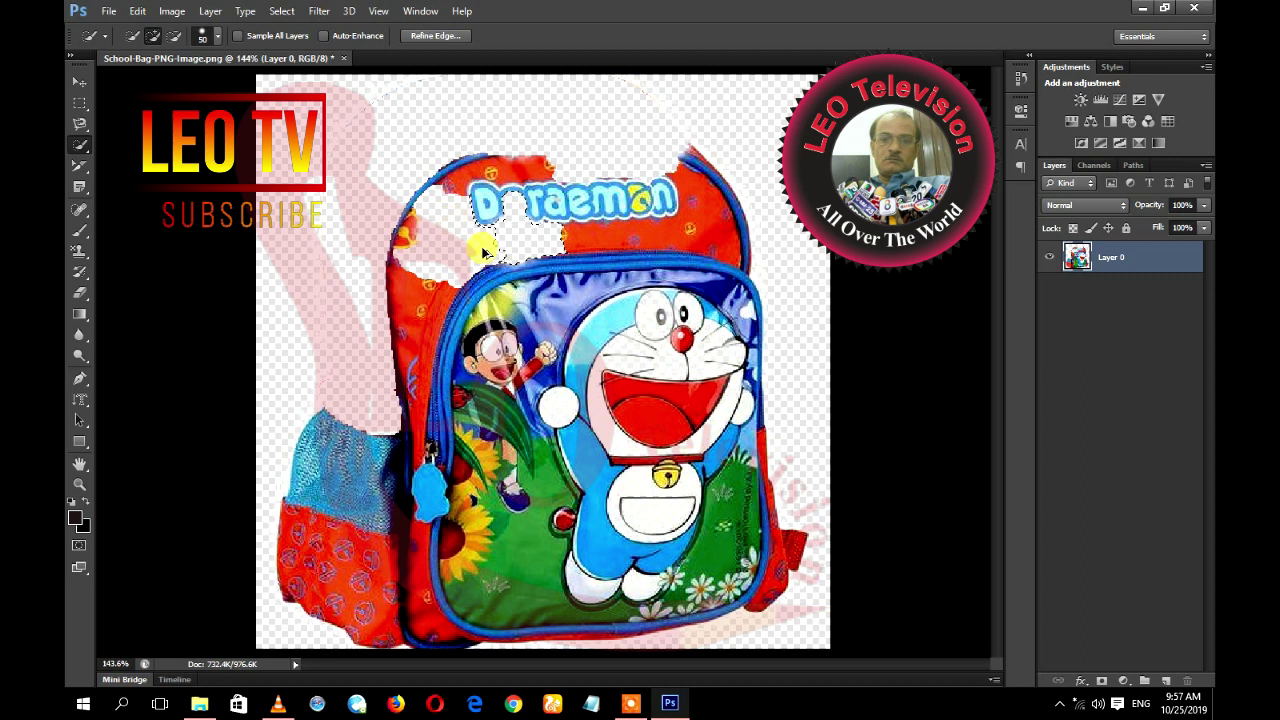
pyautogui.hotkey('ctrl', 'alt', 'z')
pyautogui.hotkey('ctrl', 'alt', 'z')
pyautogui.hotkey('ctrl', 'alt', 'z')
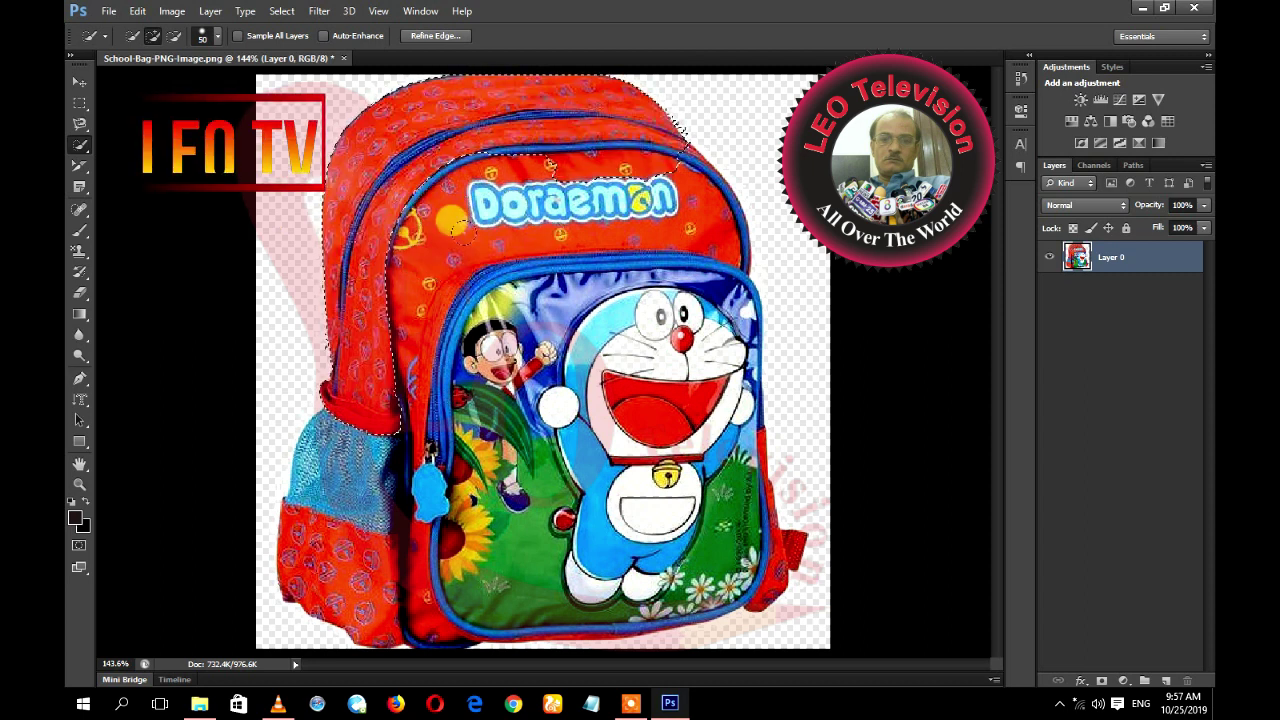
# Start a fresh New selection along the top edge of the bag.
pyautogui.click(132, 35)
pyautogui.hotkey('ctrl', 'd')
pyautogui.moveTo(400, 170); pyautogui.dragTo(430, 80)
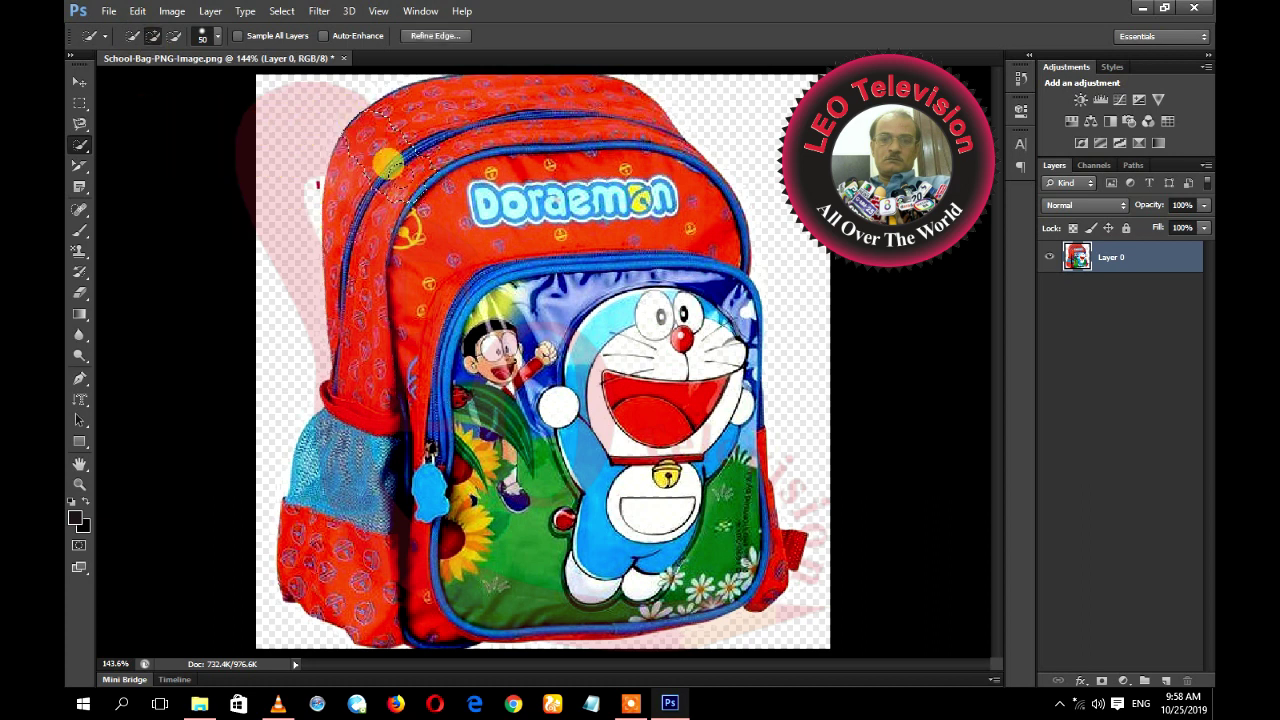
pyautogui.click(134, 36)
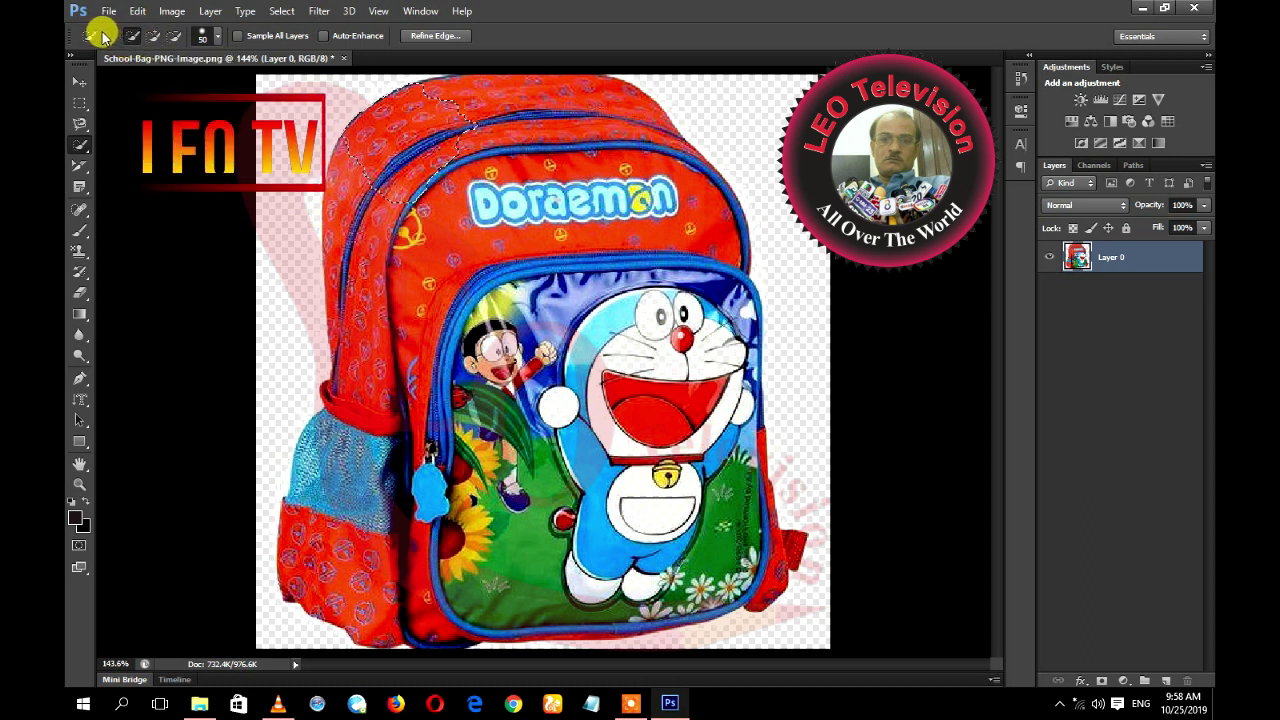
# Reset the Quick Selection tool to defaults for a 30 px brush, then add the strap.
pyautogui.click(106, 36)
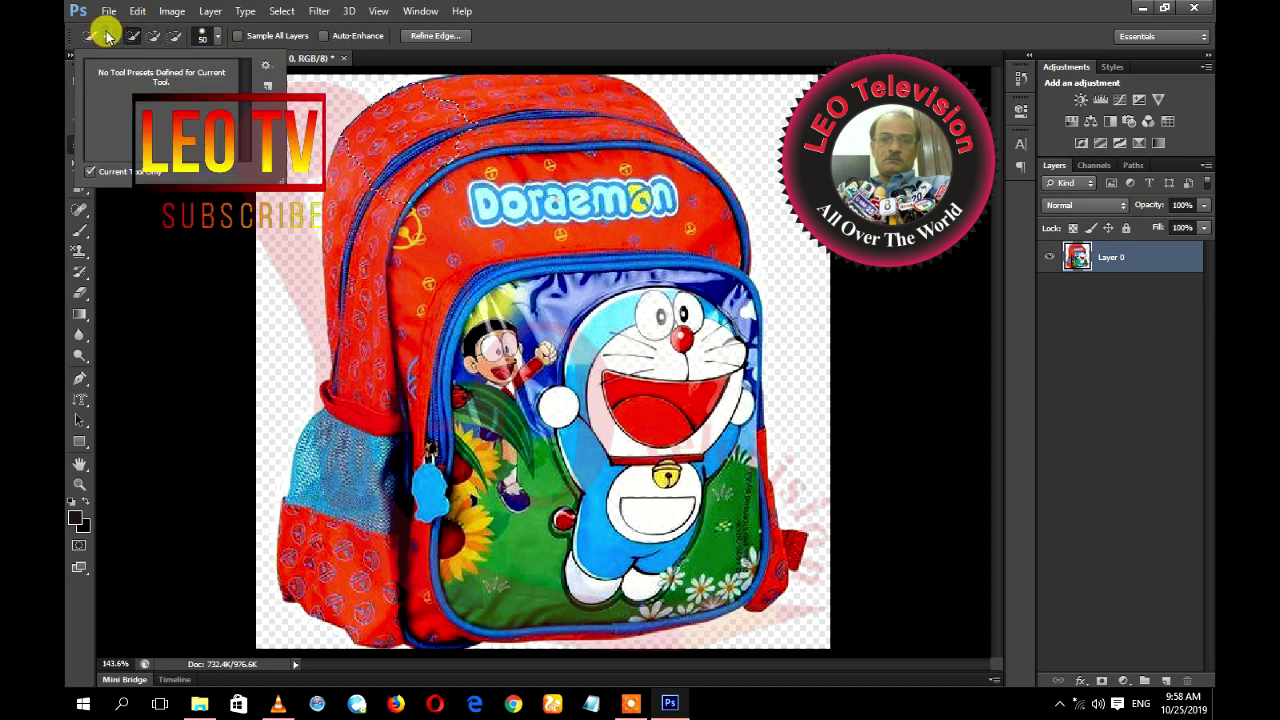
pyautogui.click(266, 67)
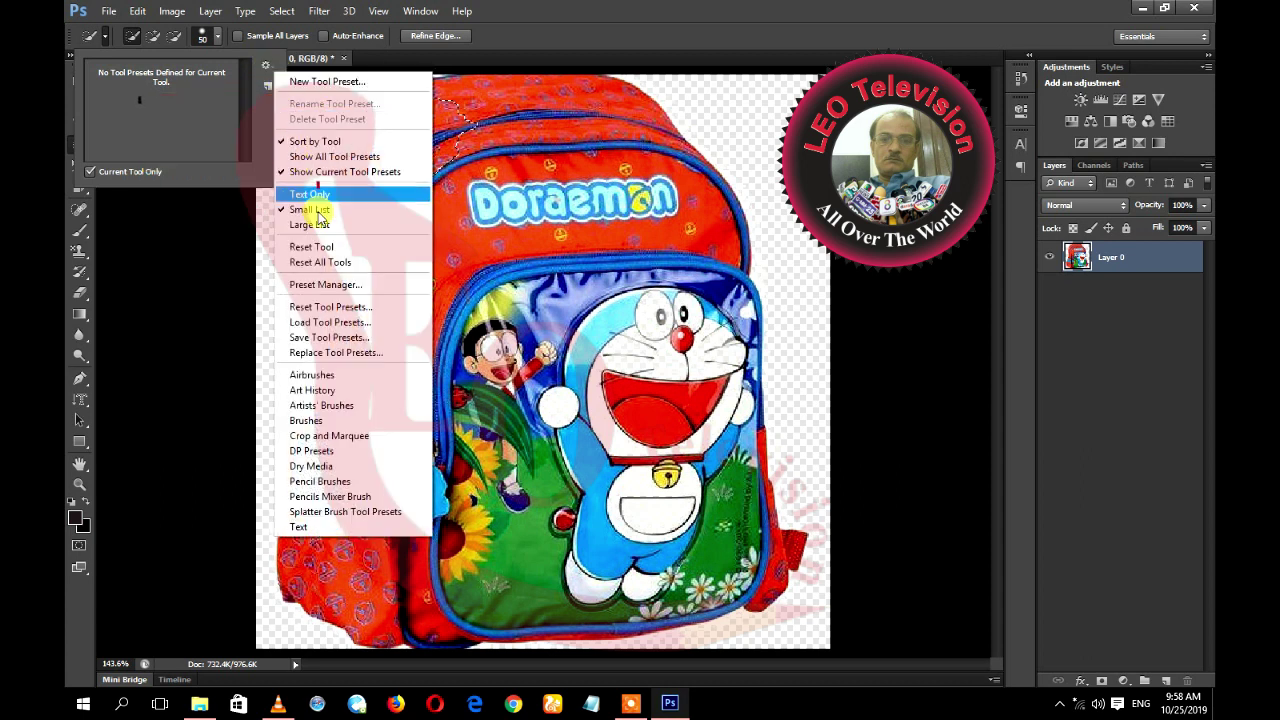
pyautogui.click(340, 250)
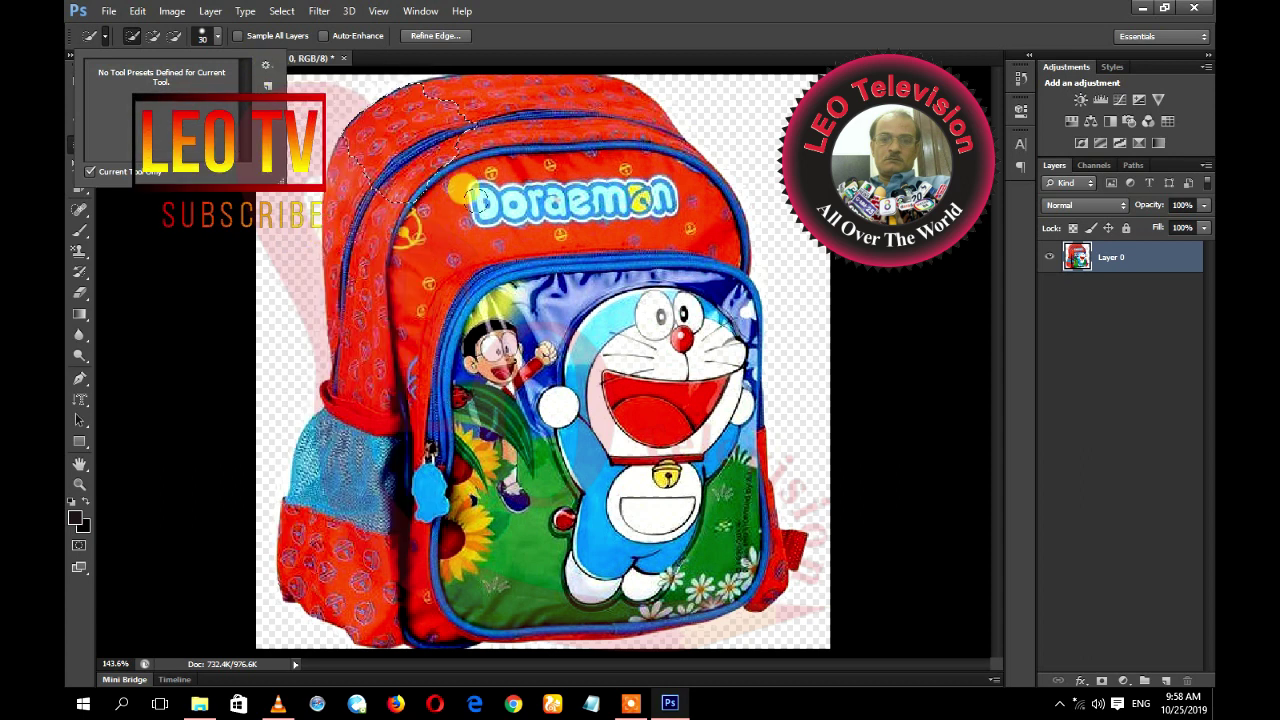
pyautogui.click(432, 248)
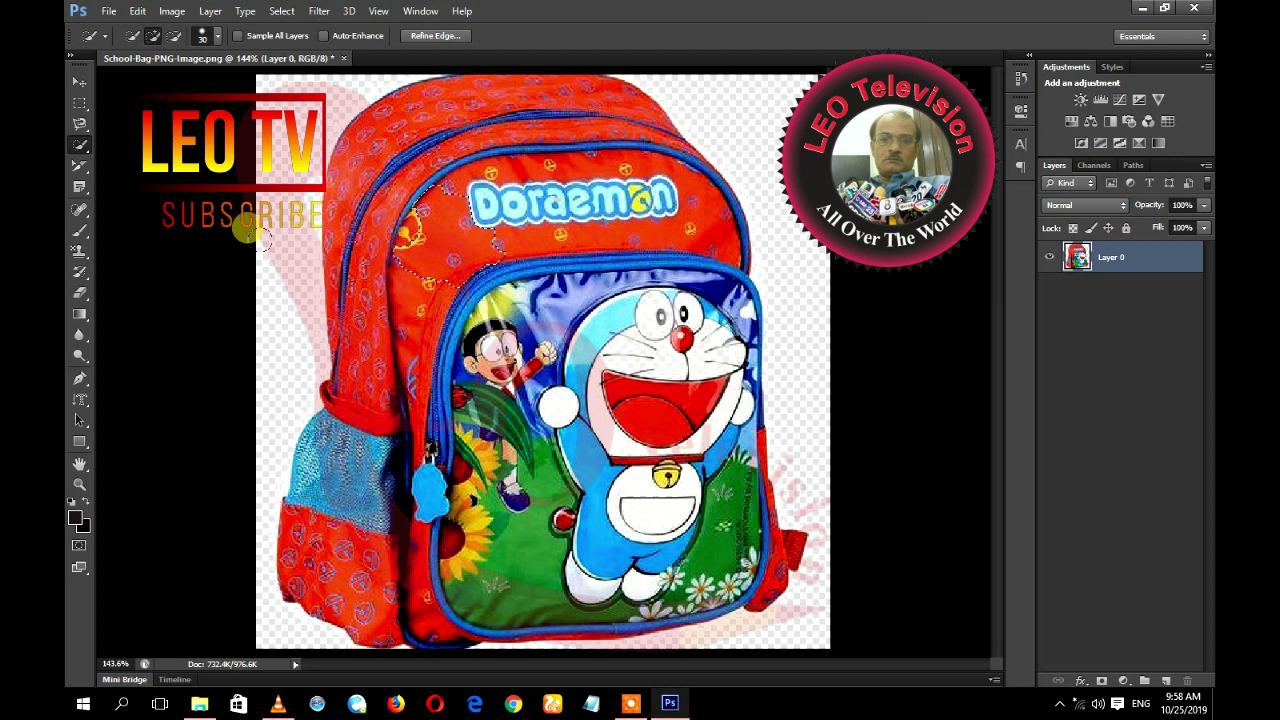